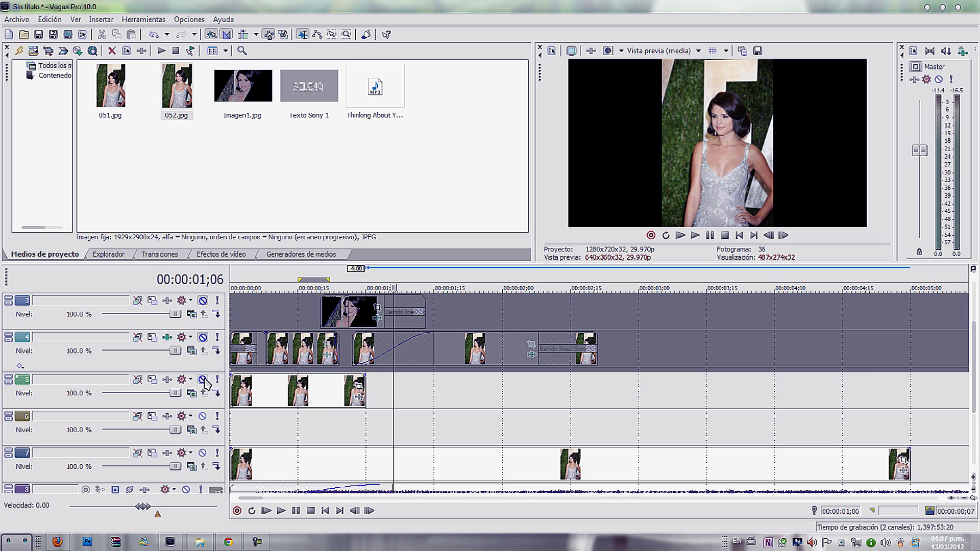
- Split the 051.jpg photo event on track 7 at about 00:00:00;24 and delete the remainder
left_click(295, 464)
left_click(334, 467)
left_click_drag(333, 459, 363, 464)
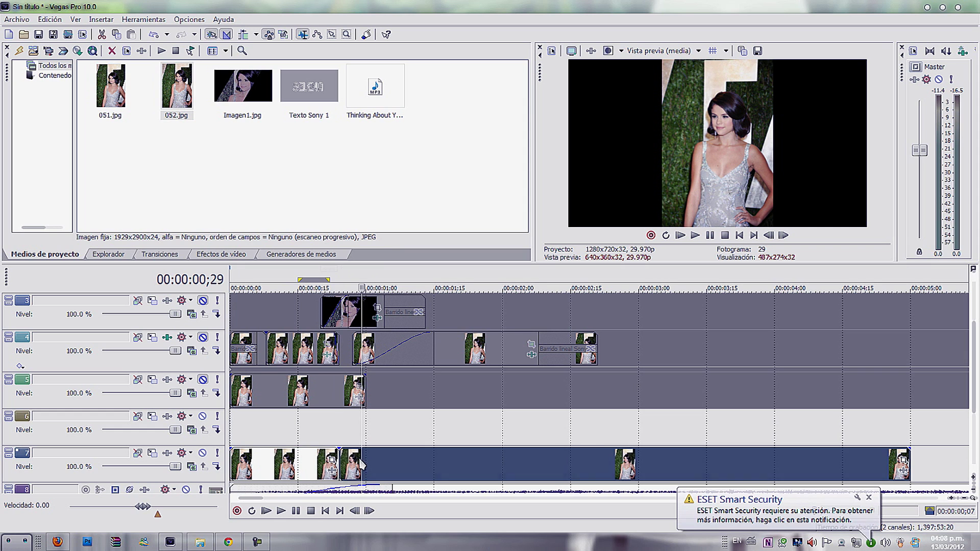
key("Delete")
- Match the track 7 event's crop to the output aspect and shrink the frame around the face to about 1,739 × 978
left_click(322, 464)
left_click(333, 461)
right_click(420, 291)
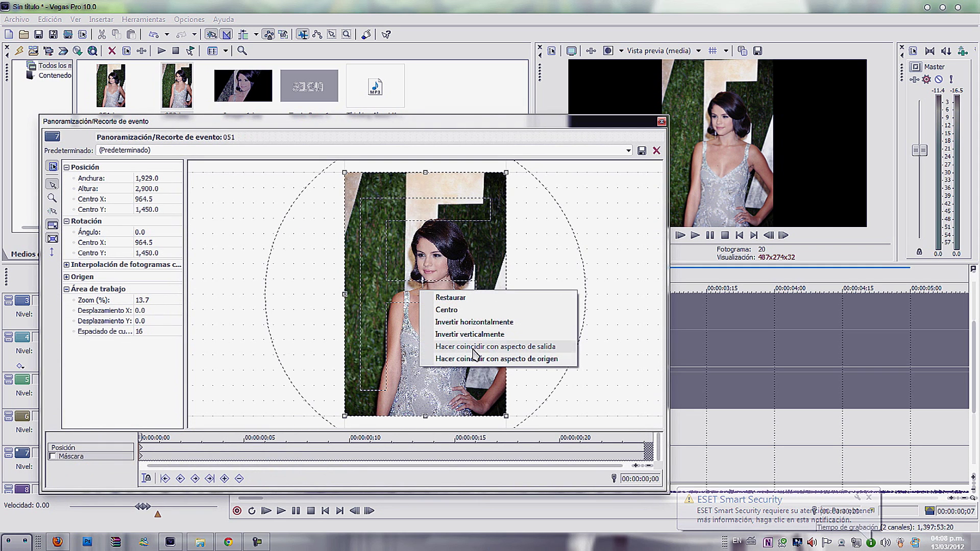
left_click(473, 347)
left_click_drag(388, 330, 352, 304)
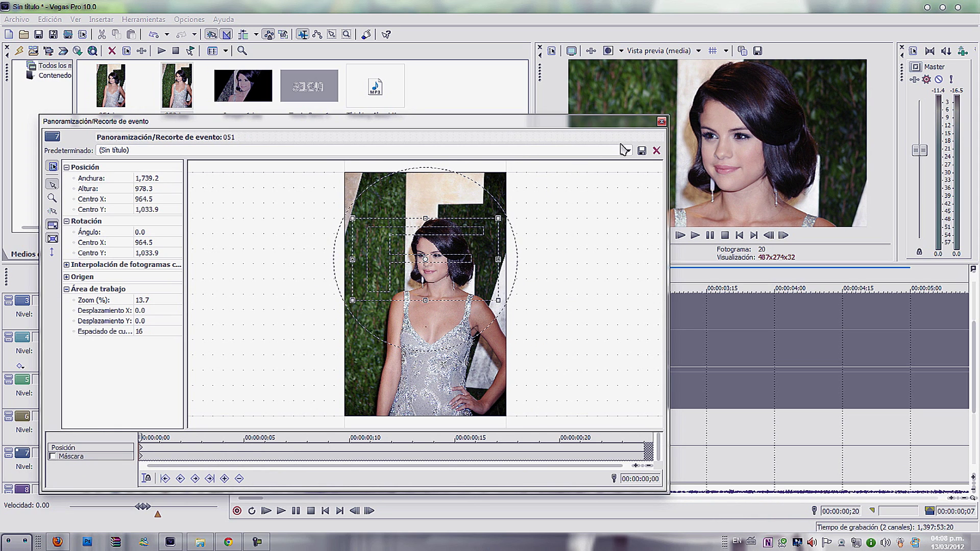
left_click(662, 121)
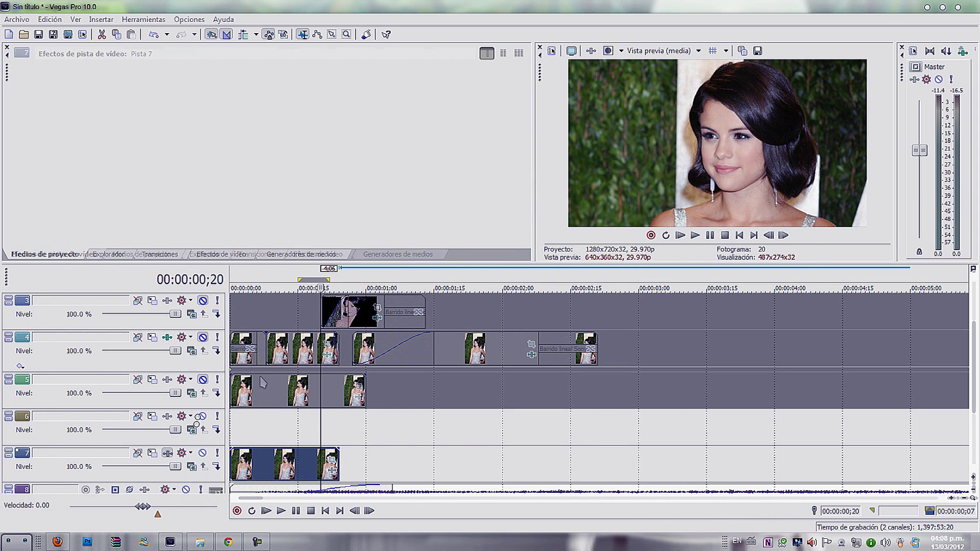
- Apply a Sharpen, Gradient Map, Color Corrector, Color Curves, Color Balance and Gradient Map chain to track 7 and fade in its event
left_click(167, 453)
left_click(780, 191)
left_click(780, 154)
left_click_drag(378, 69, 23, 70)
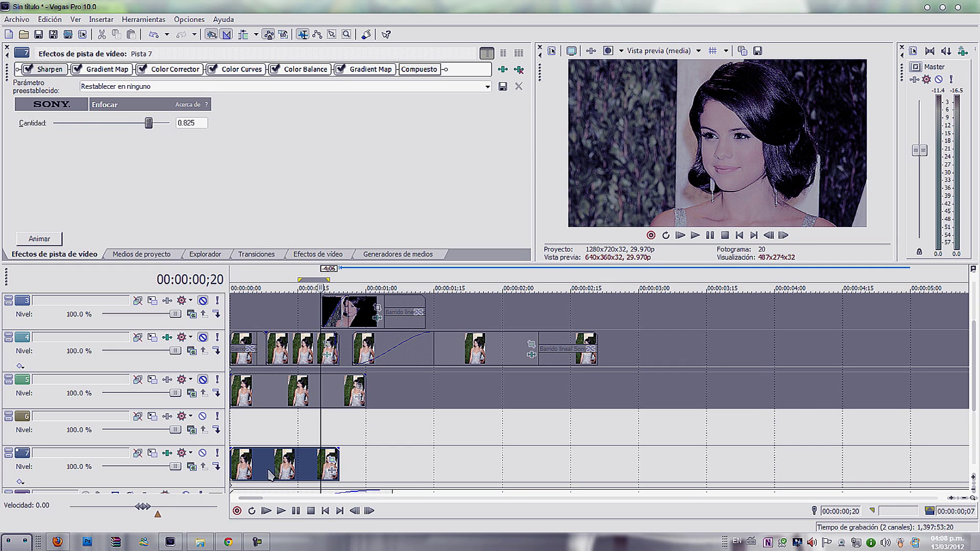
left_click_drag(230, 450, 254, 456)
- Add a Cookie Cutter effect to the track 7 event with the triangle shape and a size of 0.250
left_click(294, 465)
left_click(318, 254)
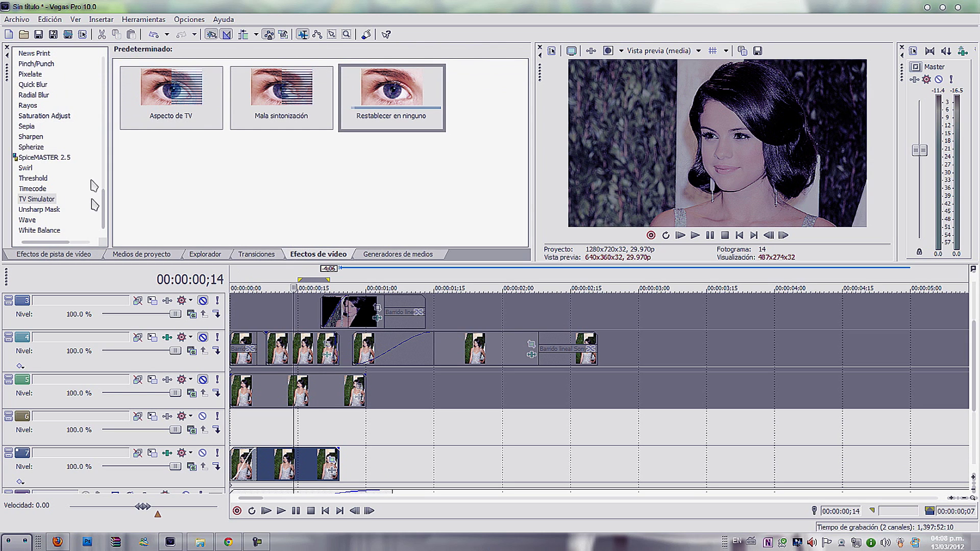
left_click_drag(107, 212, 110, 109)
left_click(40, 105)
left_click_drag(197, 115, 287, 477)
left_click(259, 128)
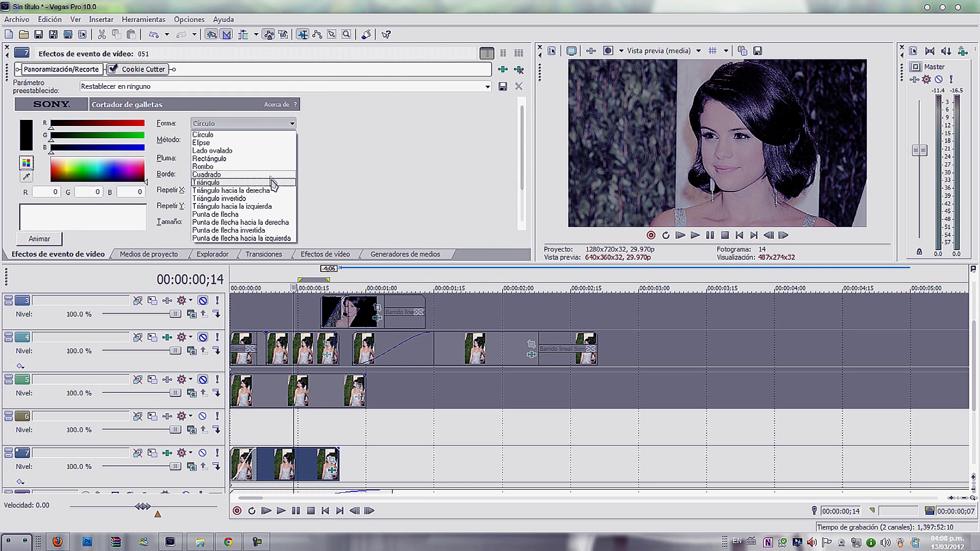
left_click(273, 181)
scroll(514, 176, "down", 2)
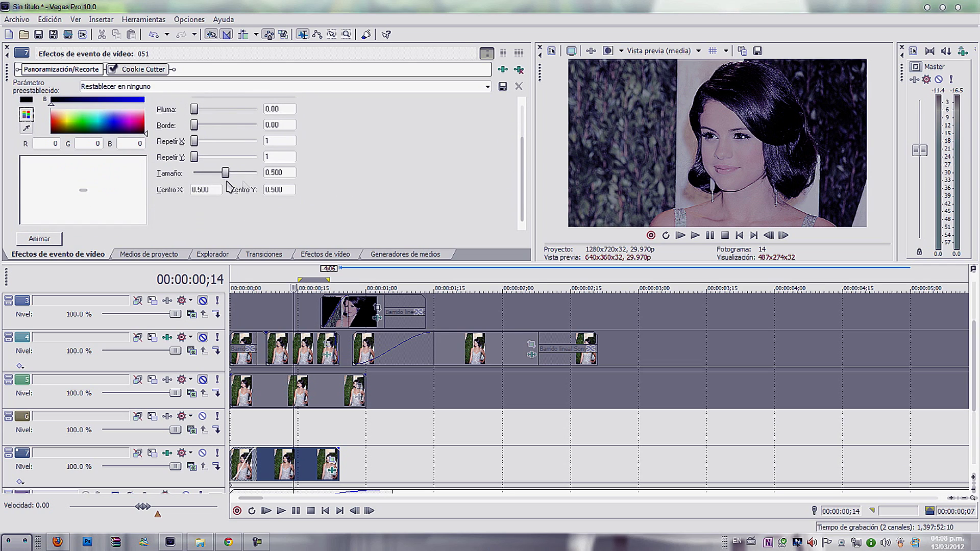
left_click_drag(224, 175, 210, 174)
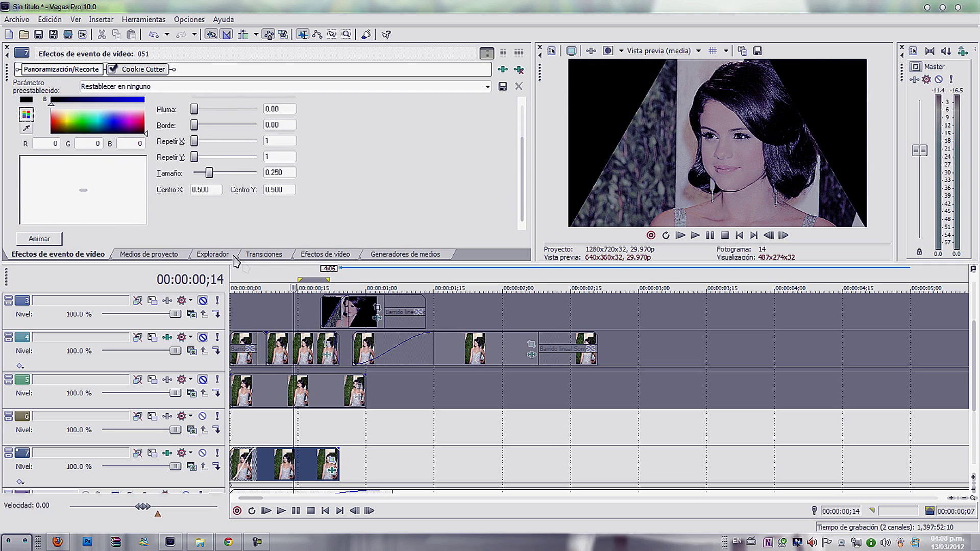
- Add a second Cookie Cutter to the event with the inverted triangle shape, centred at X 0.000 and Y 0.052
left_click(309, 255)
left_click_drag(171, 102, 290, 472)
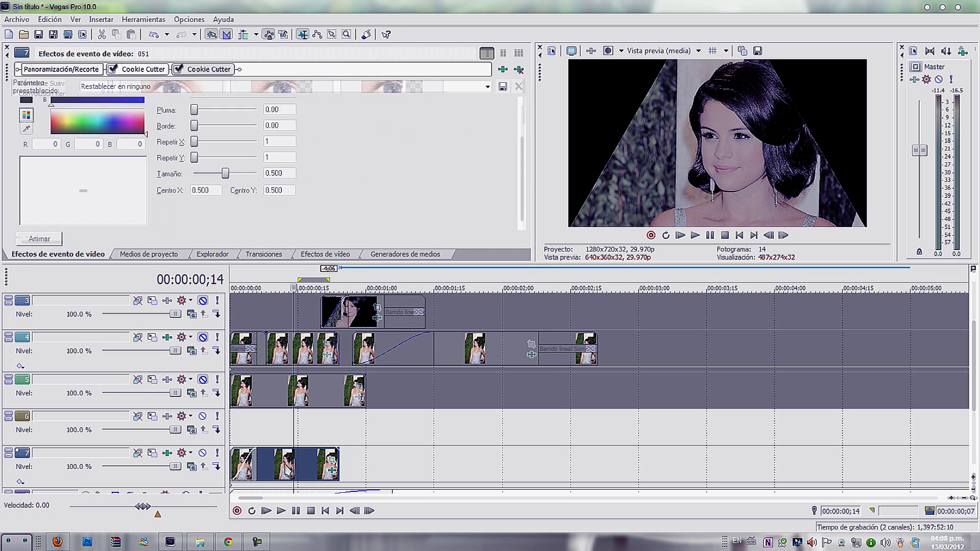
scroll(394, 138, "up", 2)
left_click(292, 105)
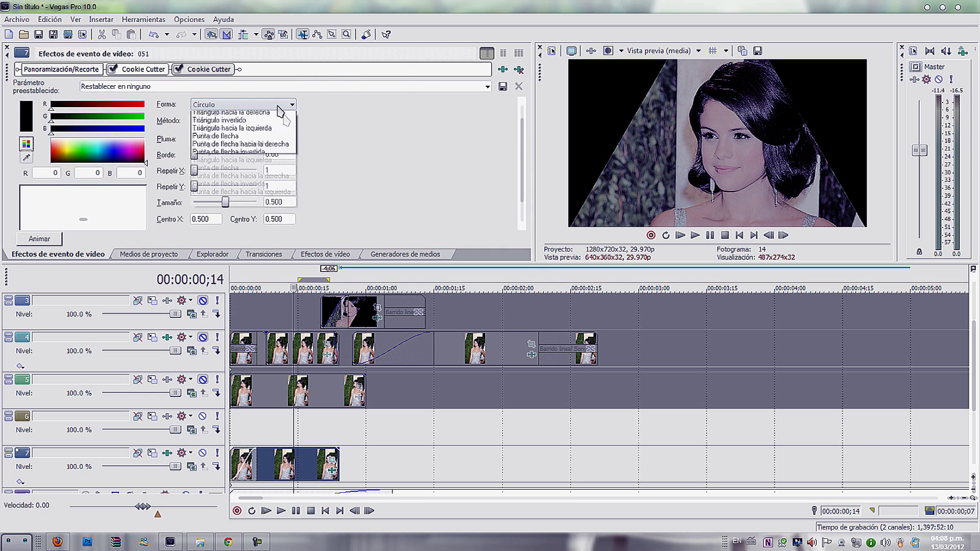
left_click(292, 179)
scroll(272, 175, "down", 1)
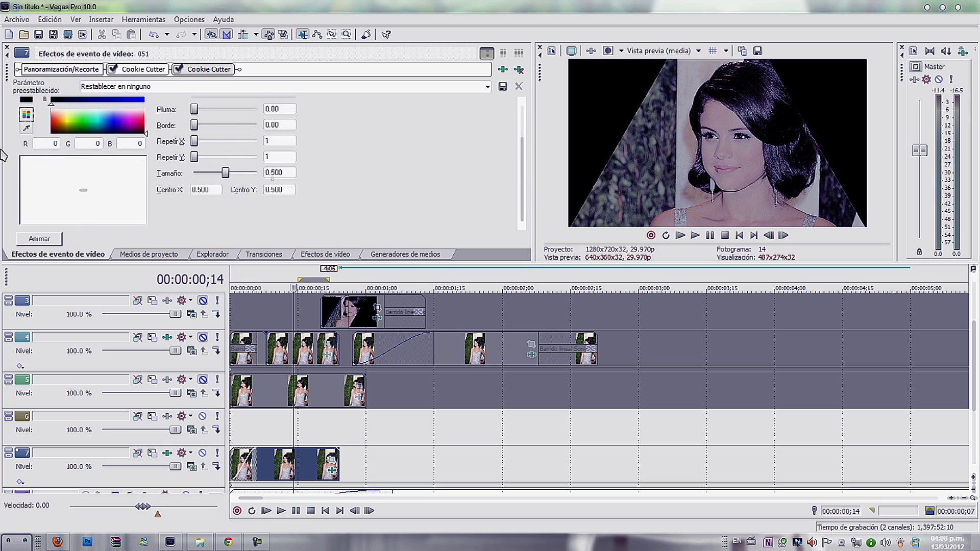
left_click_drag(85, 192, 4, 162)
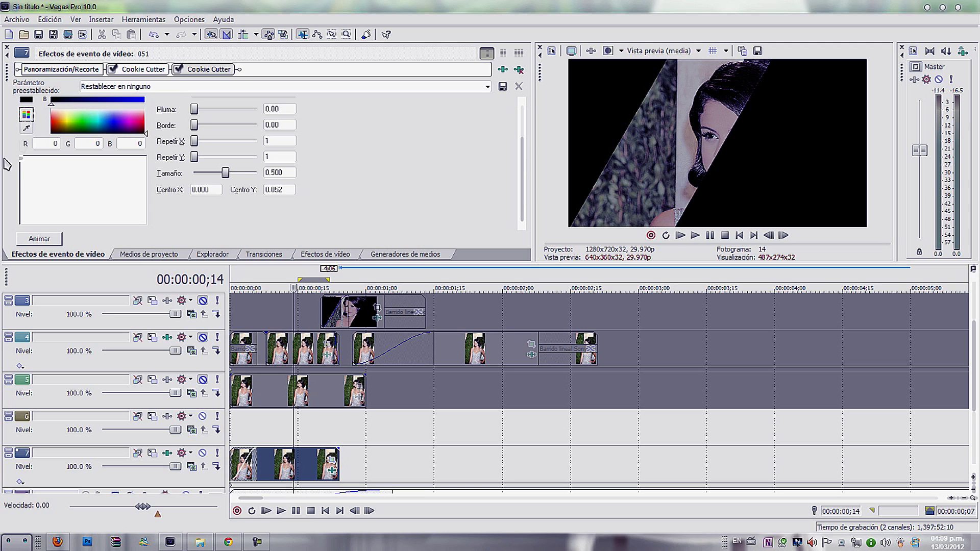
- Set the first Cookie Cutter's size to 0.270 and shift the event's crop frame to centre X 1,227.3
left_click(138, 72)
left_click_drag(209, 172, 210, 172)
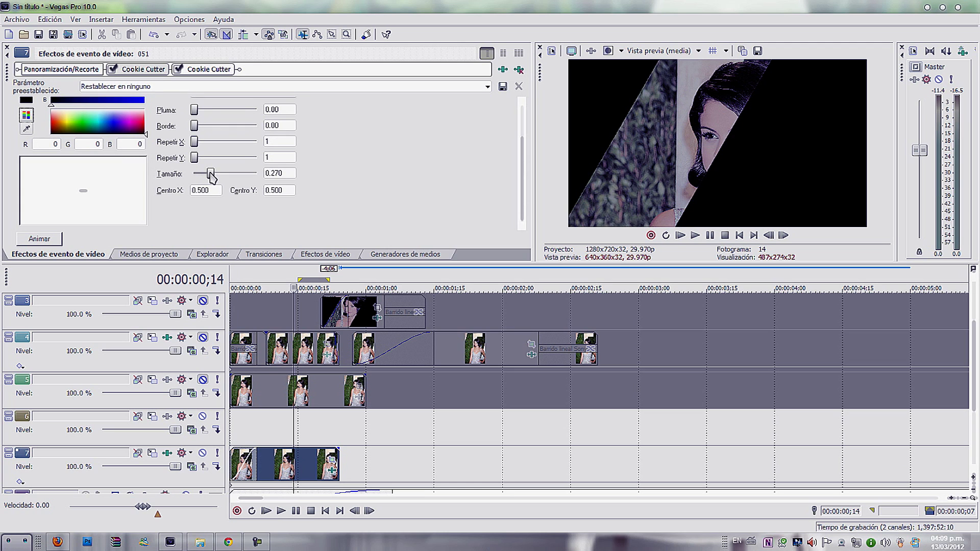
left_click(333, 462)
left_click_drag(427, 248, 444, 251)
left_click(661, 122)
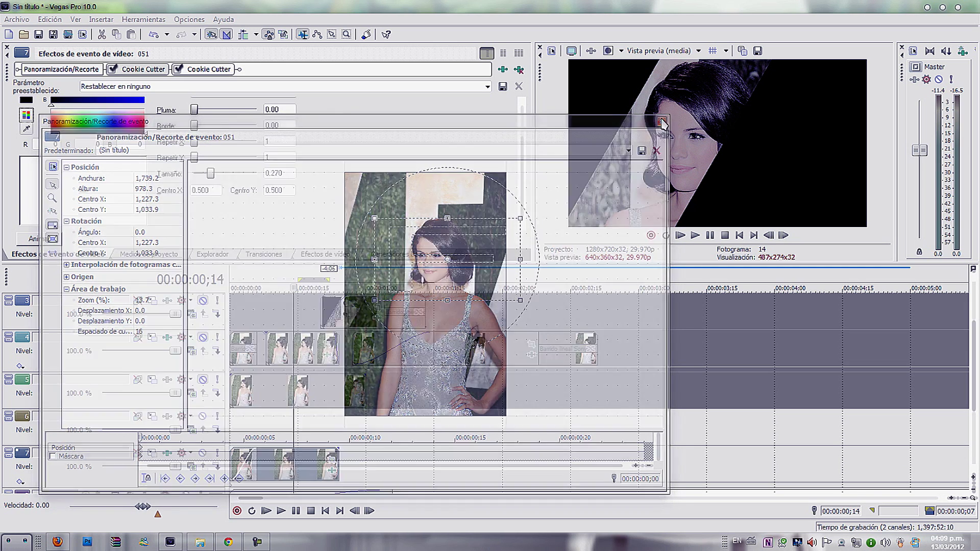
- Apply the soft-edged bottom-left diagonal Sony linear wipe to the track 7 event's fade-in and set its angle to 300.0
left_click(283, 254)
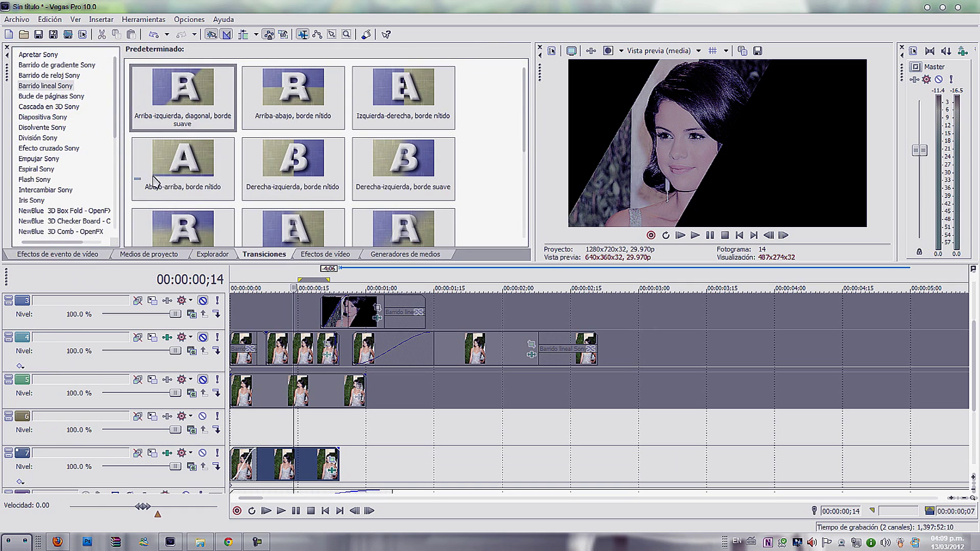
scroll(524, 212, "down", 2)
left_click_drag(522, 207, 523, 223)
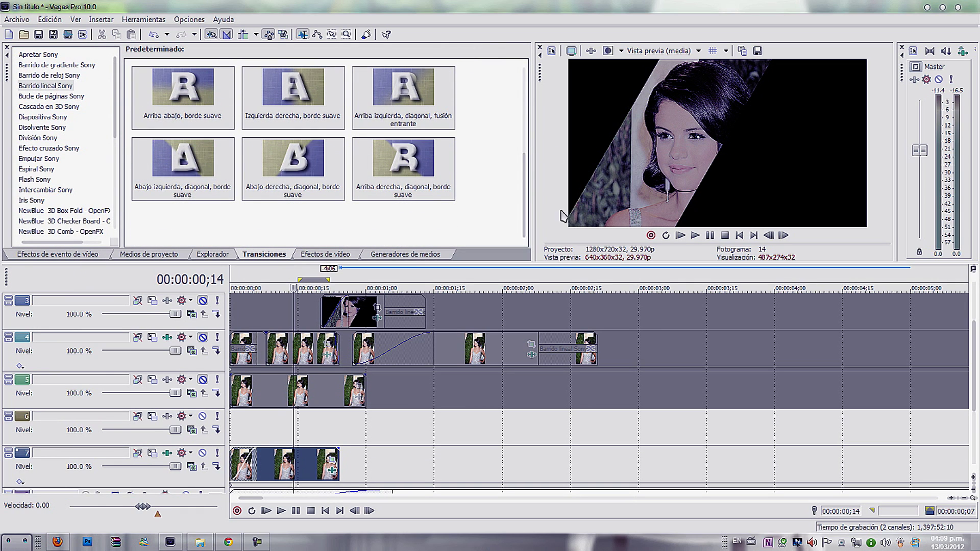
left_click_drag(182, 163, 245, 474)
left_click(245, 475)
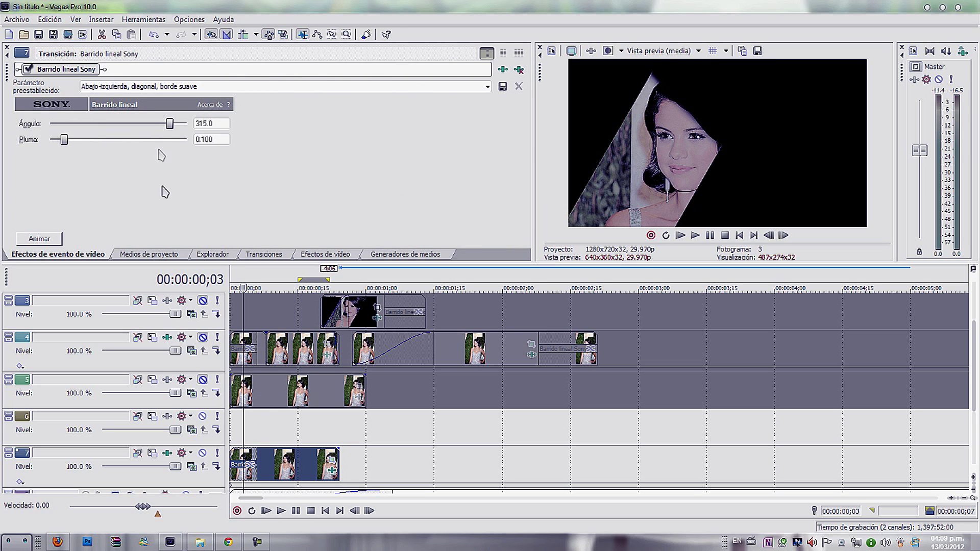
left_click_drag(170, 125, 164, 128)
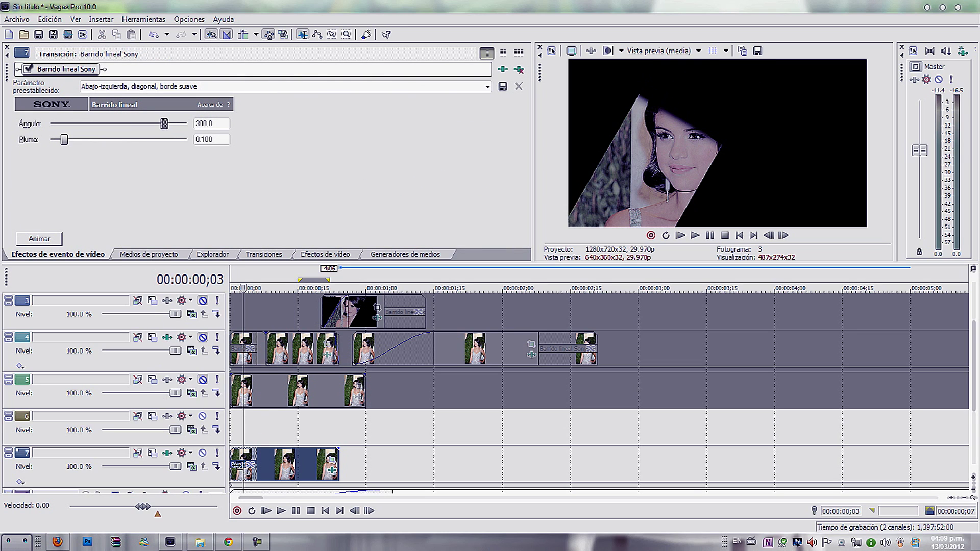
- Preview the wipe transition and split the track 7 event at 00:00:00;08
left_click(266, 511)
left_click(294, 512)
left_click_drag(261, 441, 248, 441)
key("space")
left_click(296, 511)
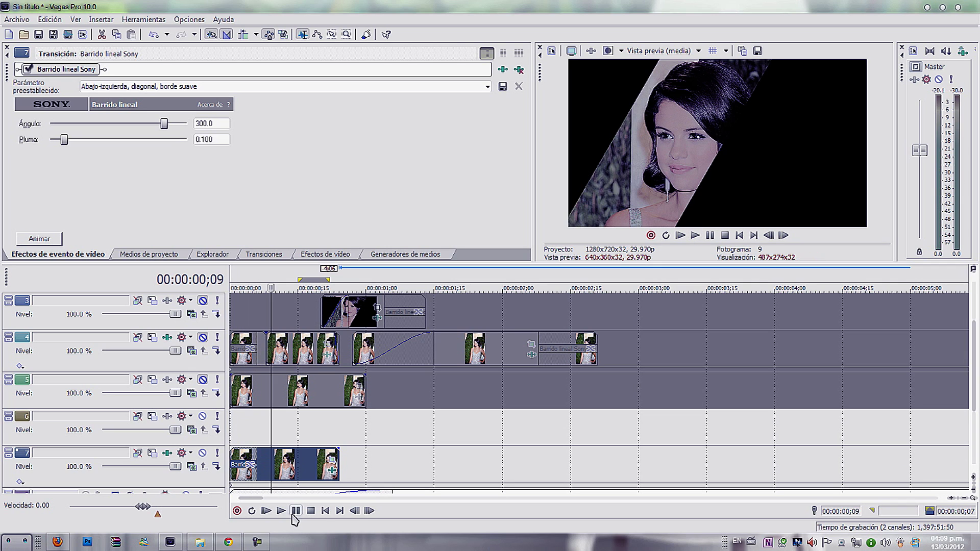
left_click(265, 467)
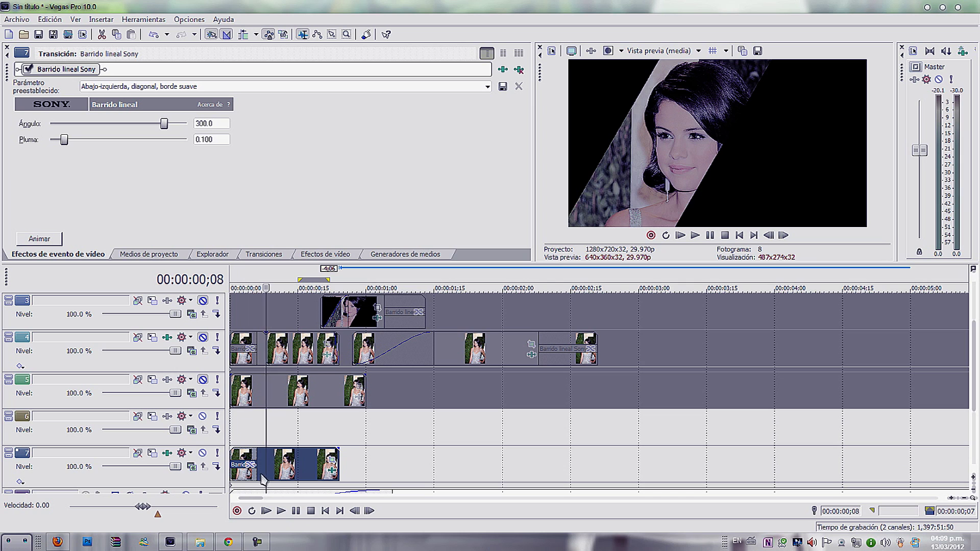
left_click_drag(265, 467, 266, 467)
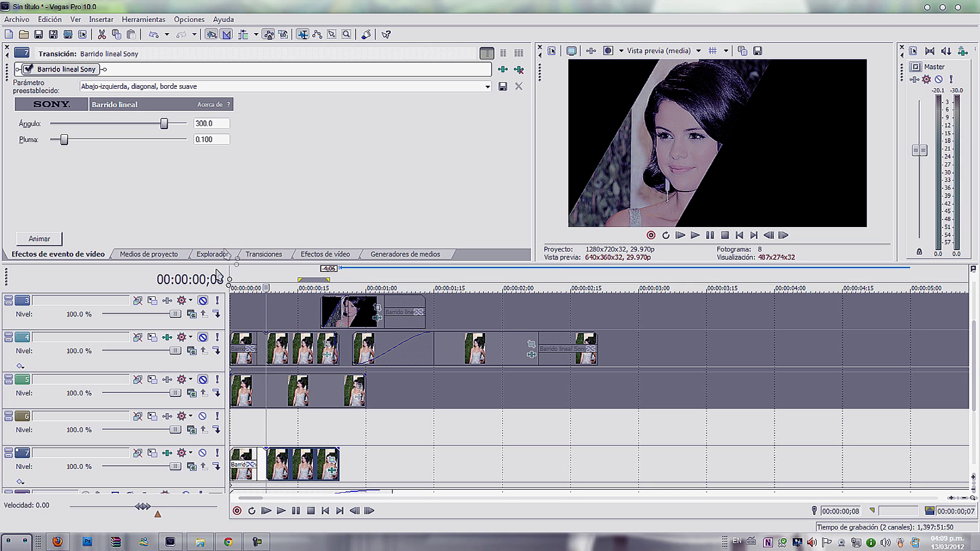
- Add the TV Simulator effect to the second track 7 piece and set its vertical tuning to 0.3120
left_click(313, 255)
scroll(89, 153, "down", 5)
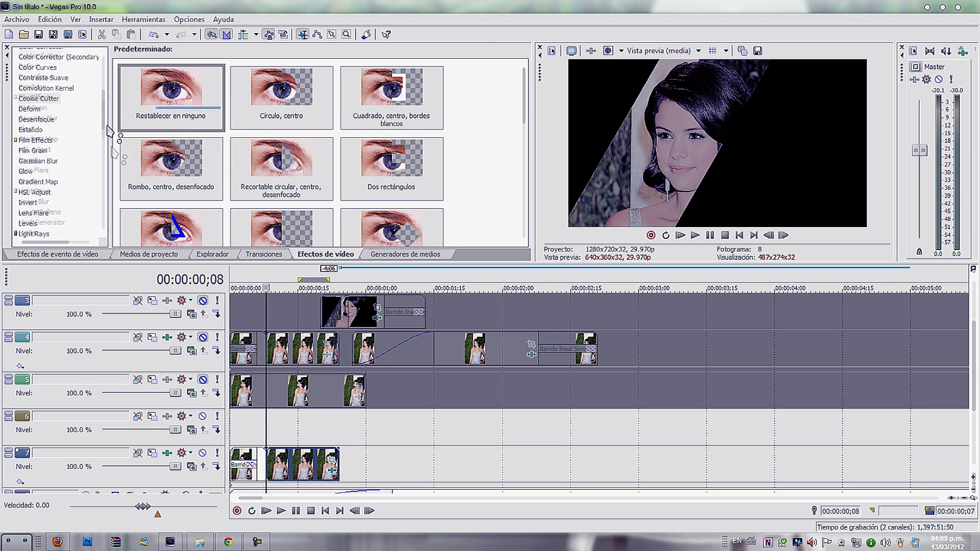
left_click_drag(37, 200, 365, 171)
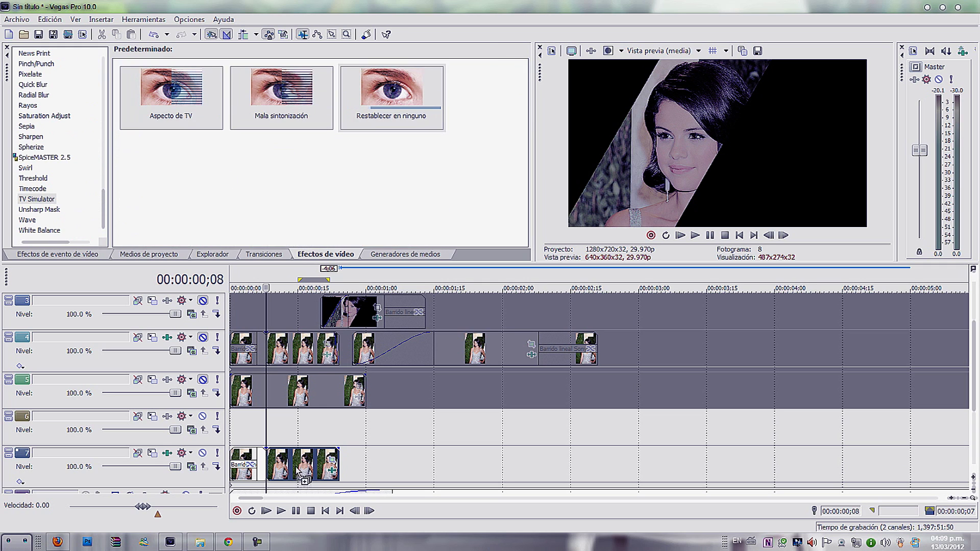
left_click_drag(298, 470, 299, 472)
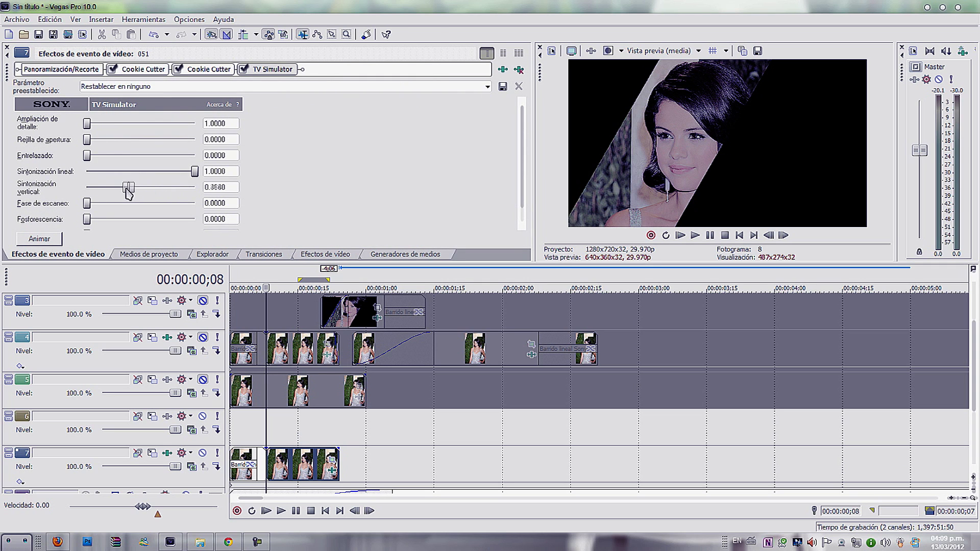
- Try shortening the second track 7 piece by three frames and restore its end
left_click_drag(267, 437, 318, 448)
left_click_drag(317, 289, 325, 289)
left_click_drag(338, 469, 331, 470)
left_click(321, 480)
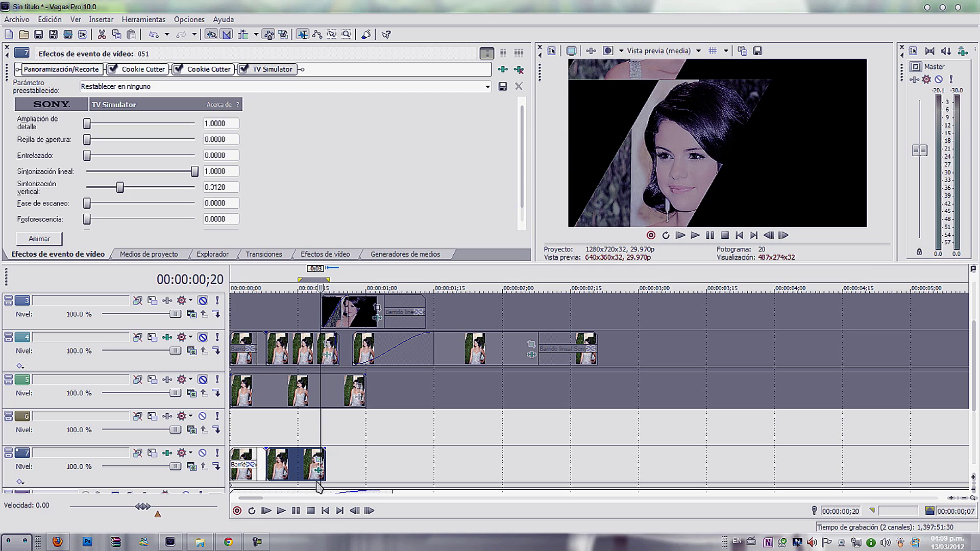
left_click(783, 235)
left_click(771, 235)
left_click_drag(322, 457, 336, 460)
- Save a snapshot of the preview frame at 00:00:00;21 as Imagen3 in JPG format
left_click(282, 511)
left_click(296, 512)
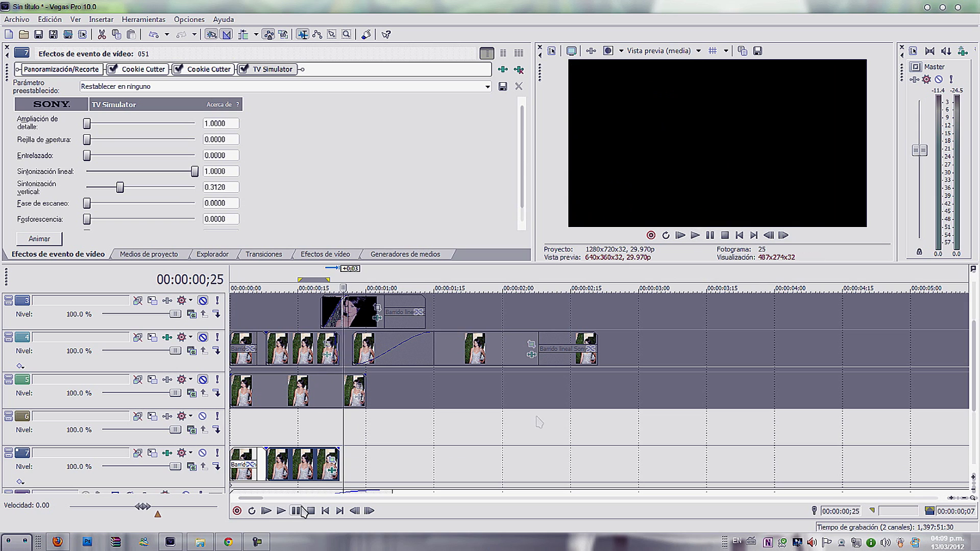
left_click(769, 236)
left_click(769, 236)
left_click(769, 235)
left_click(769, 235)
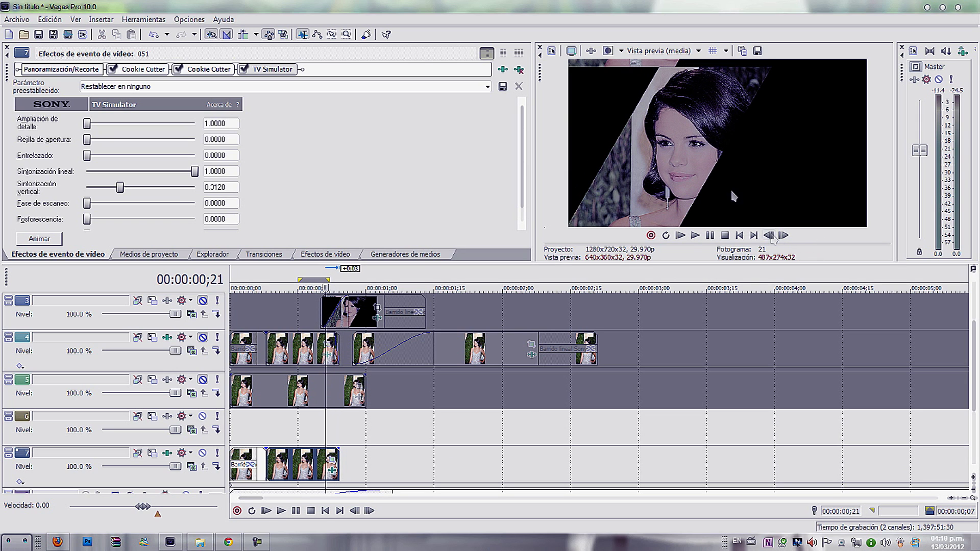
left_click(757, 52)
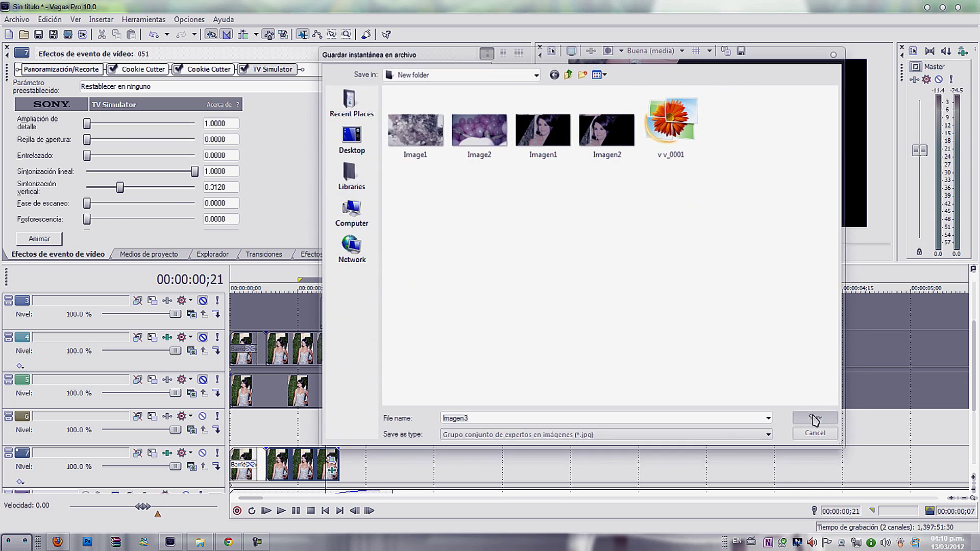
left_click(815, 419)
- Place Imagen3.jpg on track 6 from about 00:00:00;20 and cut its length to match Imagen1 on track 3
left_click_drag(385, 427, 372, 462)
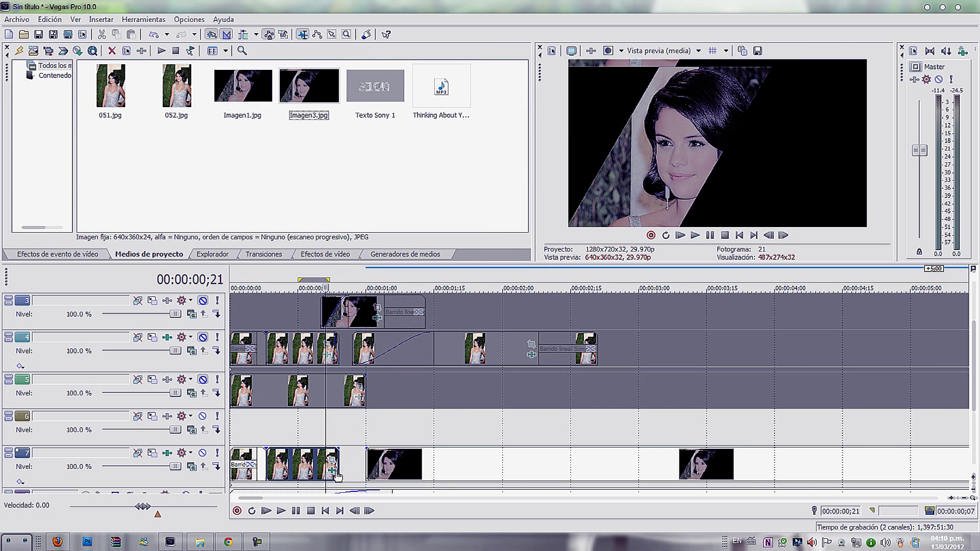
left_click_drag(338, 466, 324, 465)
left_click_drag(435, 468, 397, 440)
left_click(394, 437)
key("s")
left_click(411, 428)
key("Delete")
left_click_drag(364, 438, 426, 432)
- Extend the second track 7 piece three frames beneath Imagen3.jpg and adjust the fade at the overlap
left_click_drag(322, 453, 335, 454)
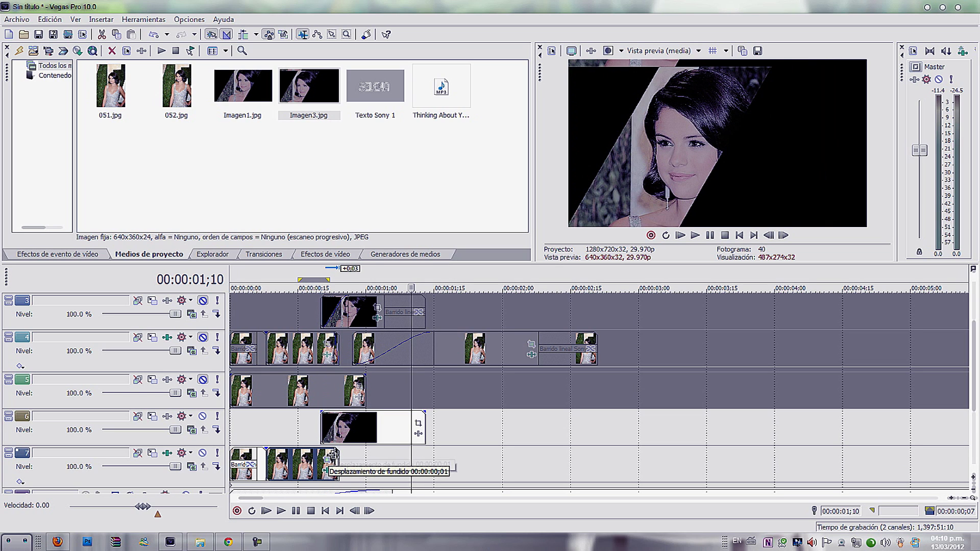
left_click(323, 455)
left_click_drag(321, 412, 347, 428)
- Play back the overlap between tracks 6 and 7, and mute track 6 to check track 7 alone
left_click(297, 512)
left_click(297, 513)
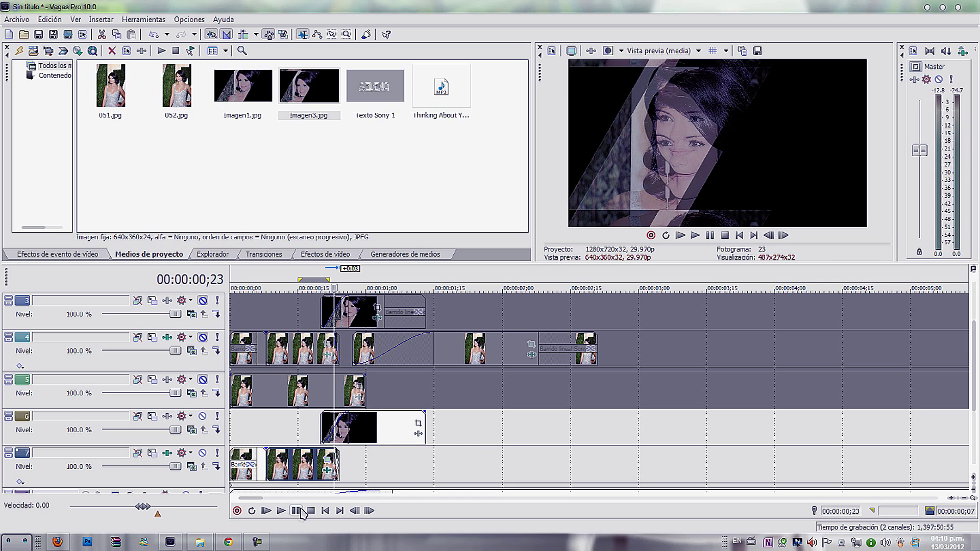
left_click(299, 512)
left_click(299, 513)
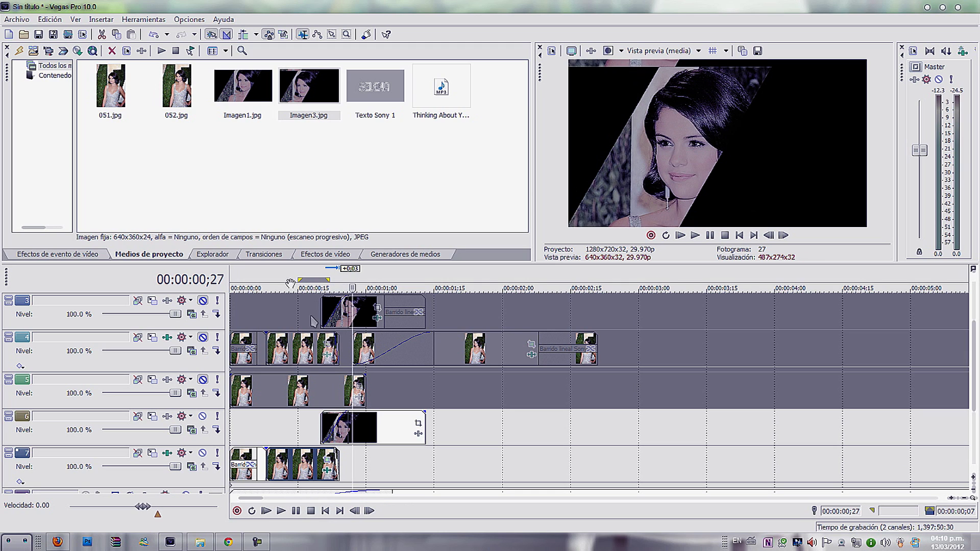
left_click(319, 462)
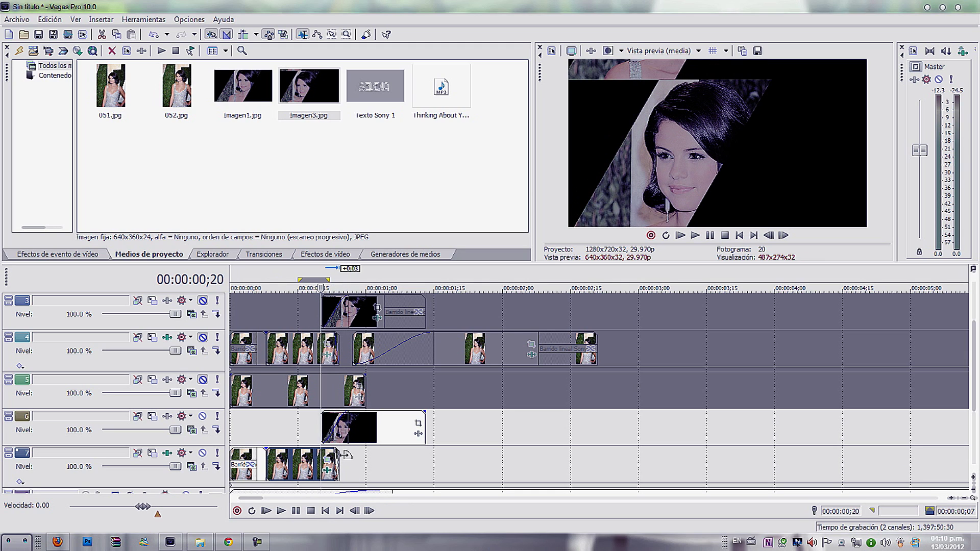
left_click(205, 418)
left_click(296, 512)
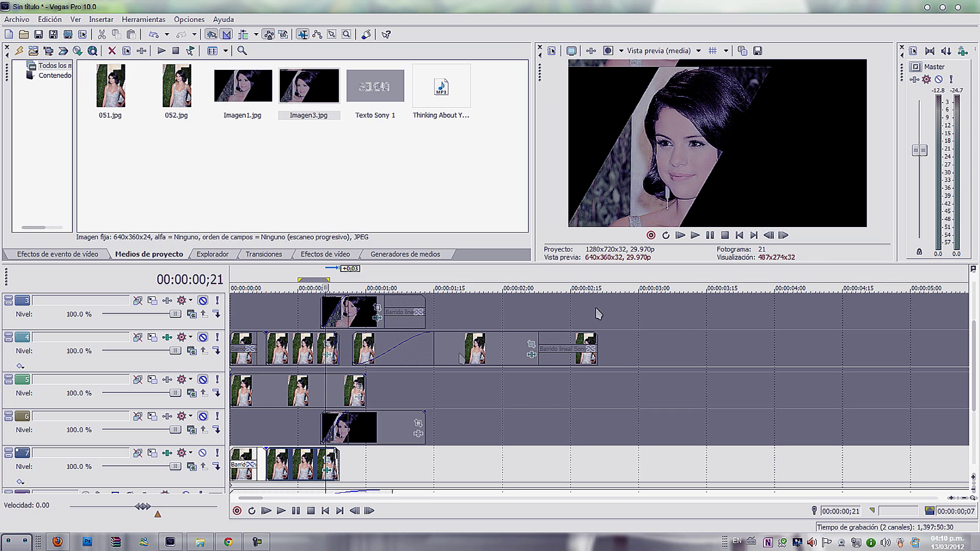
- Shorten the second track 7 piece to end just past the start of Imagen3.jpg and play back the overlap
left_click_drag(344, 460, 329, 456)
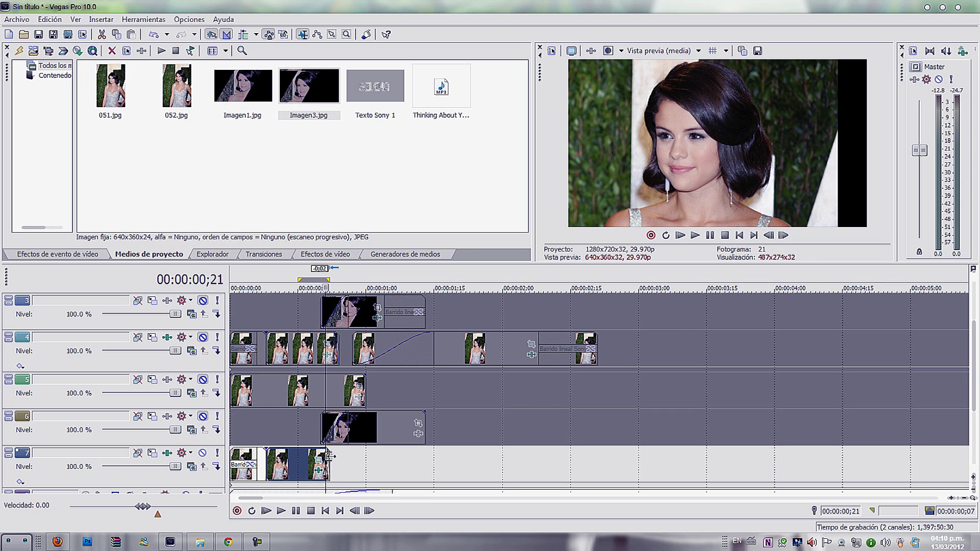
left_click(322, 434)
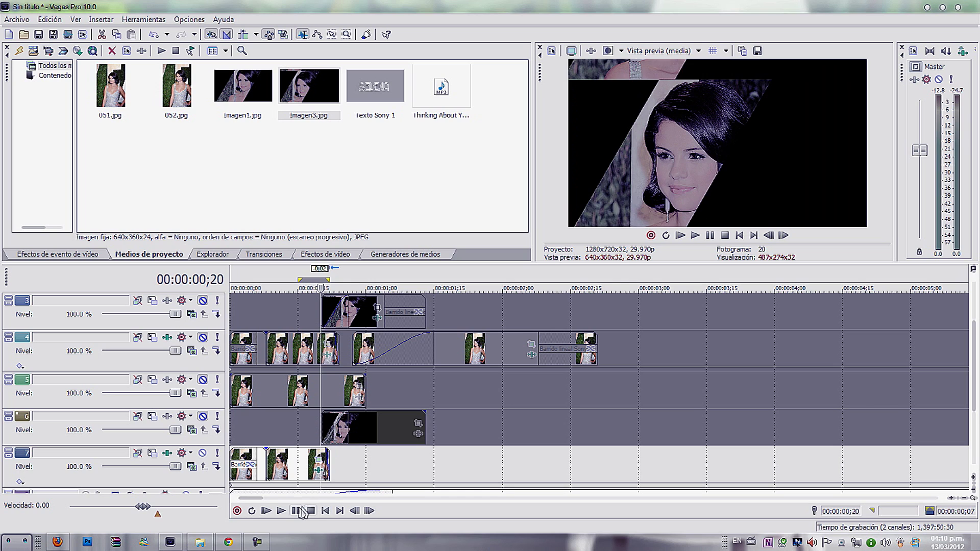
left_click(282, 512)
left_click(310, 512)
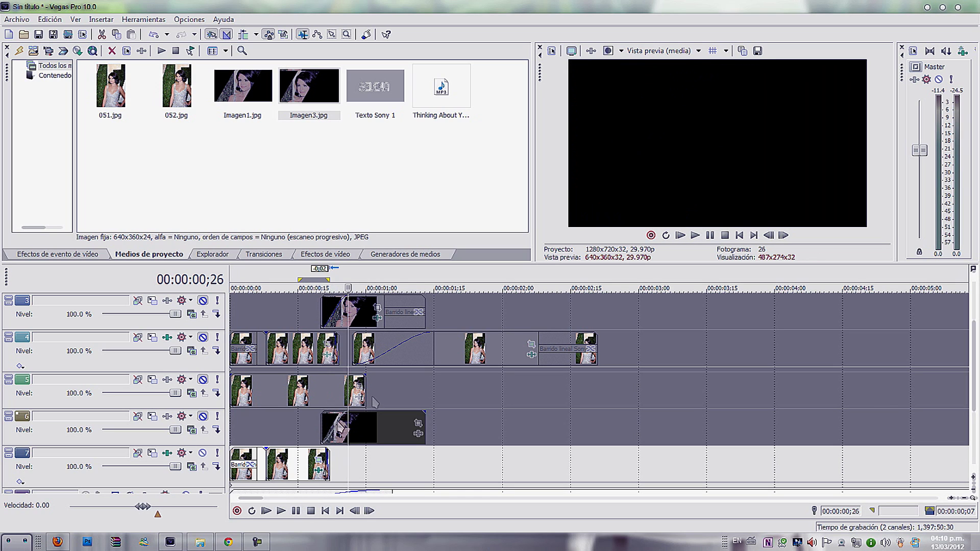
- Unmute track 6 and play back the transition from the track 7 image into Imagen3.jpg
left_click(204, 416)
left_click(297, 511)
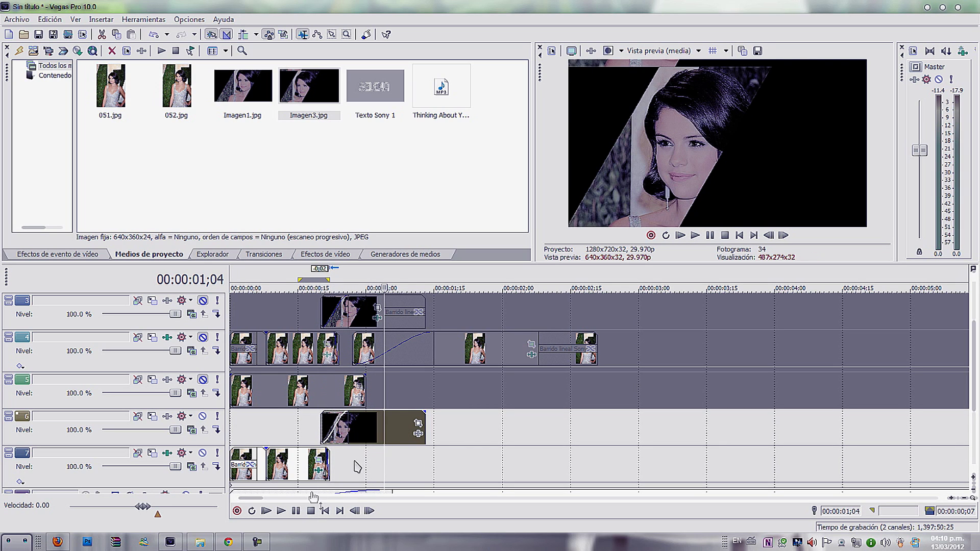
left_click(310, 511)
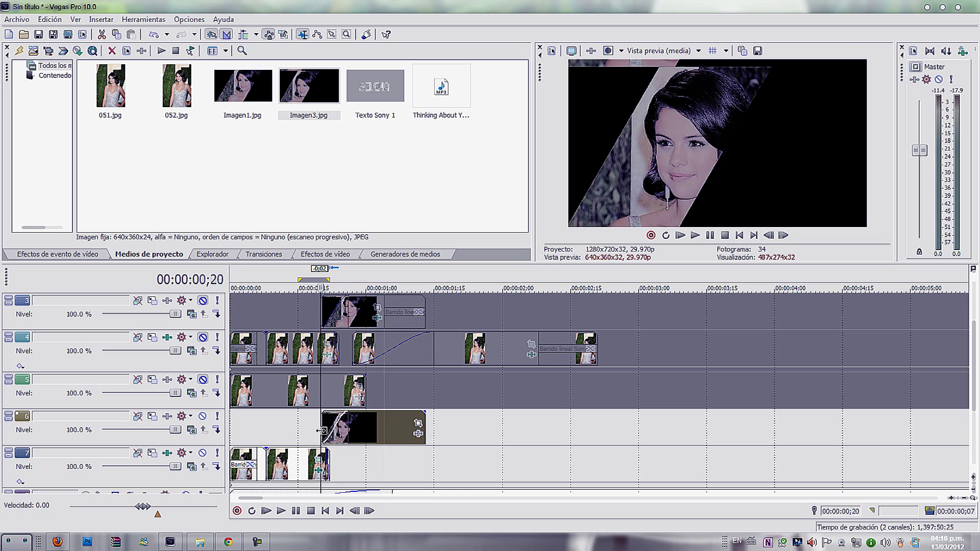
left_click(297, 511)
left_click(296, 511)
- Apply TV Simulator with the Restablecer en ninguno preset to Imagen3.jpg on track 6, set Fase de escaneo to 0.4300, and preview it
left_click(312, 255)
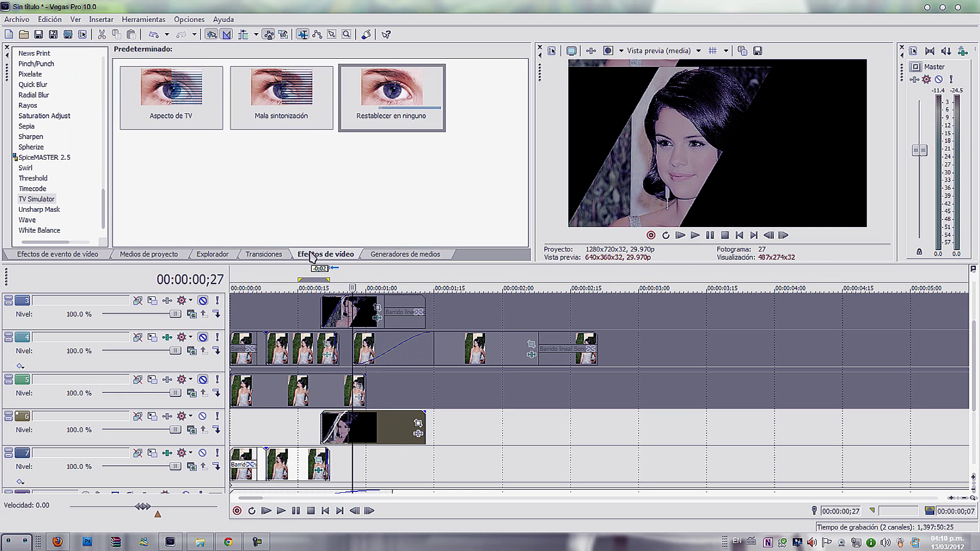
left_click_drag(391, 97, 372, 441)
left_click_drag(88, 206, 134, 206)
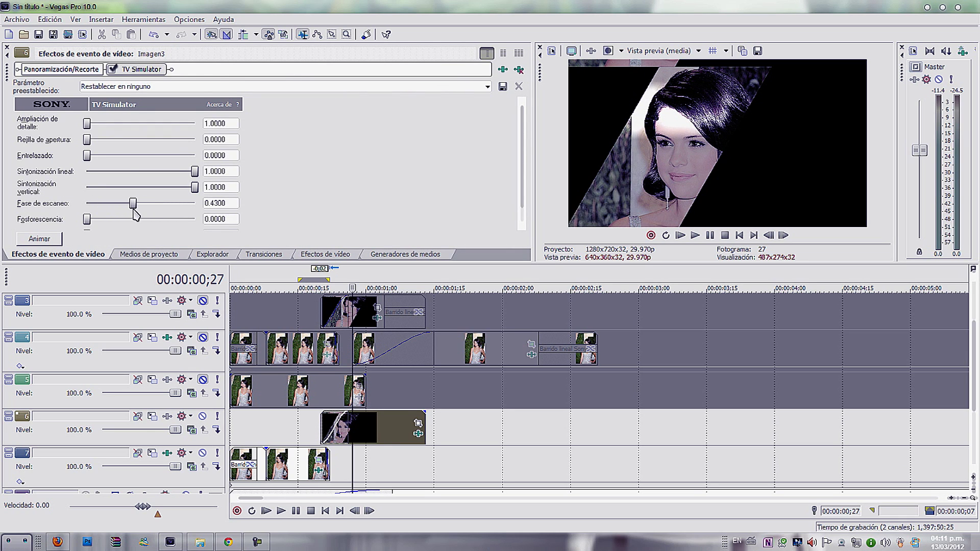
left_click(281, 511)
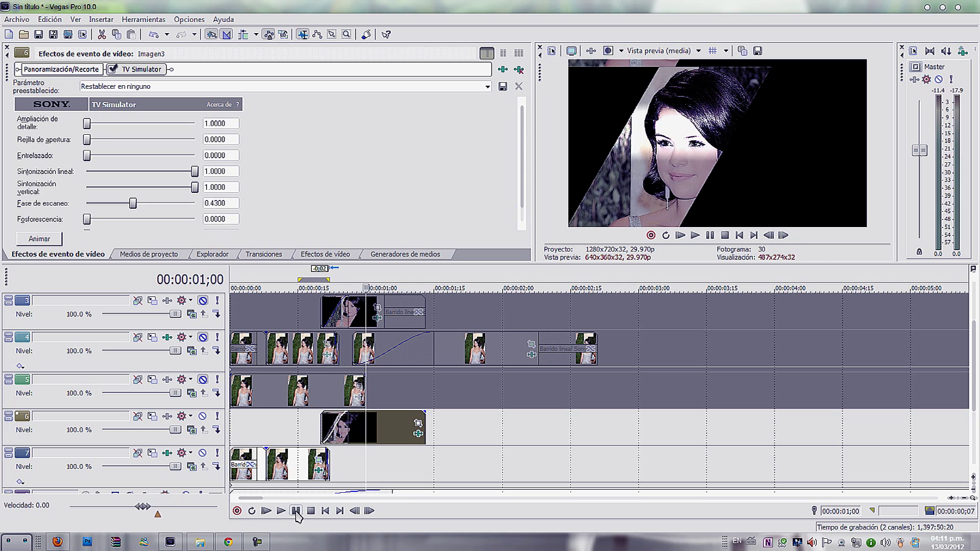
left_click(297, 511)
- Add the Gaussian Blur effect with the Suavizar preset to Imagen3.jpg on track 6
left_click(295, 254)
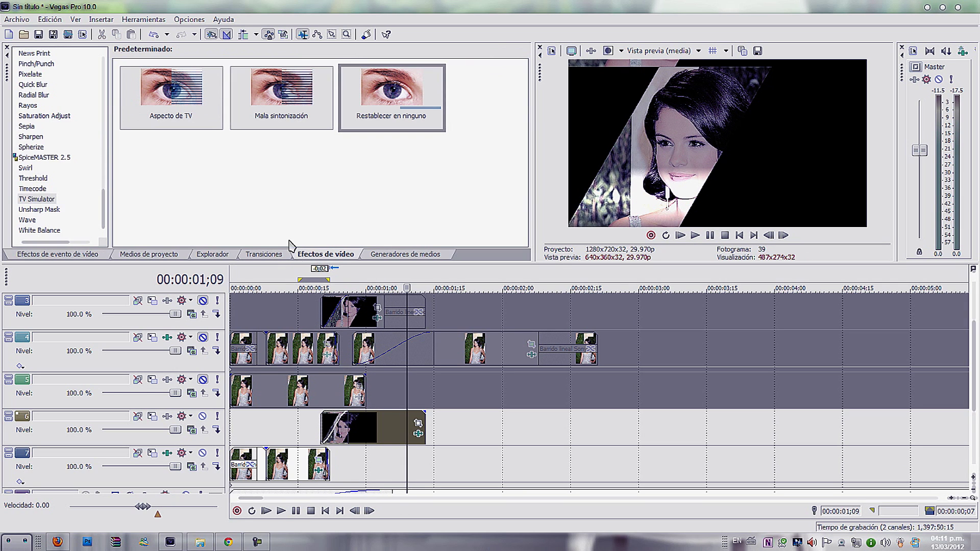
left_click_drag(109, 205, 107, 120)
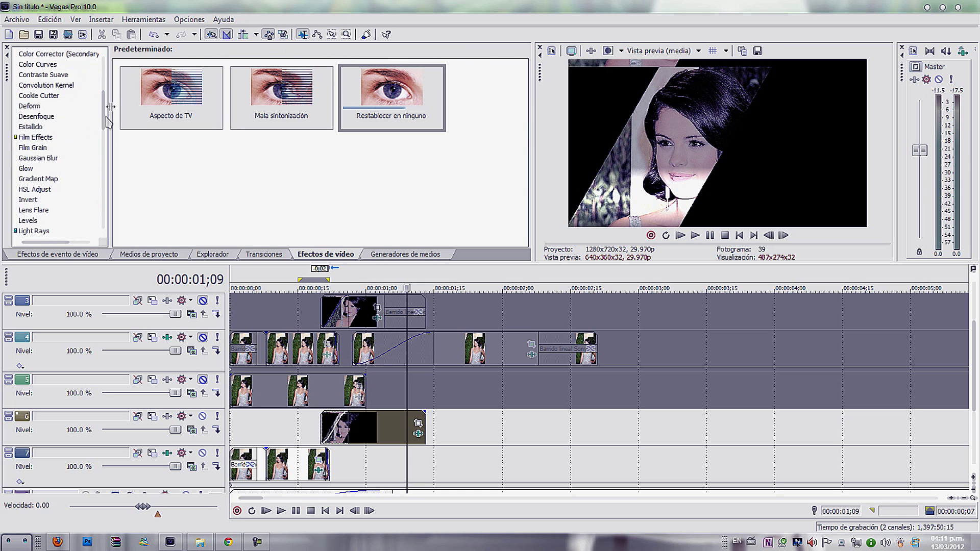
left_click(45, 178)
left_click(54, 158)
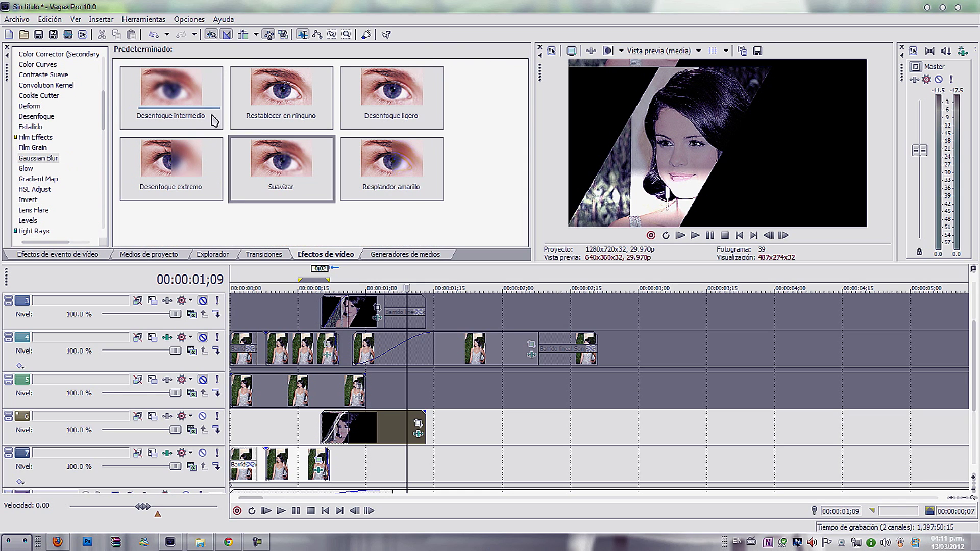
left_click_drag(327, 169, 349, 367)
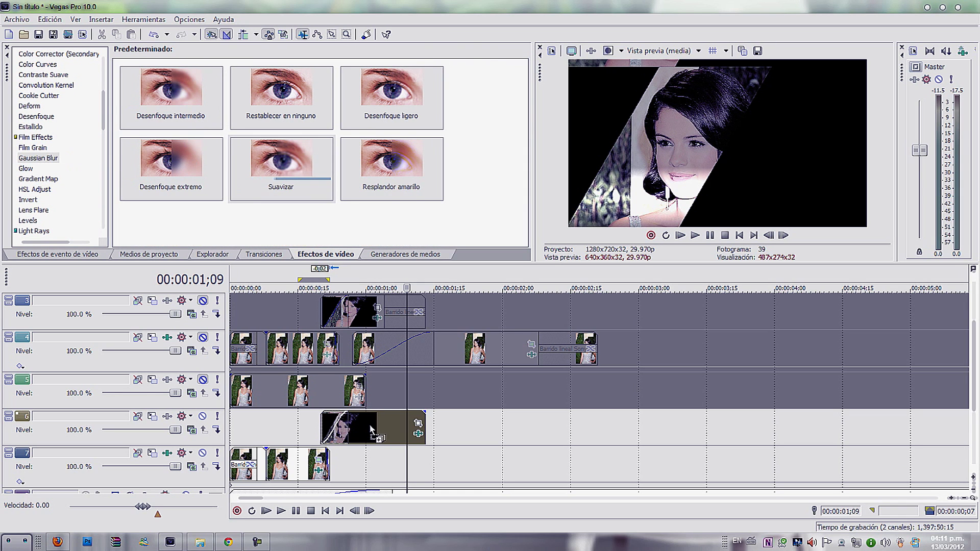
left_click_drag(371, 431, 373, 422)
- Animate the Gaussian Blur from 0.000 at the start to 0.027 horizontal and vertical range at 00:00:00;22
left_click(51, 239)
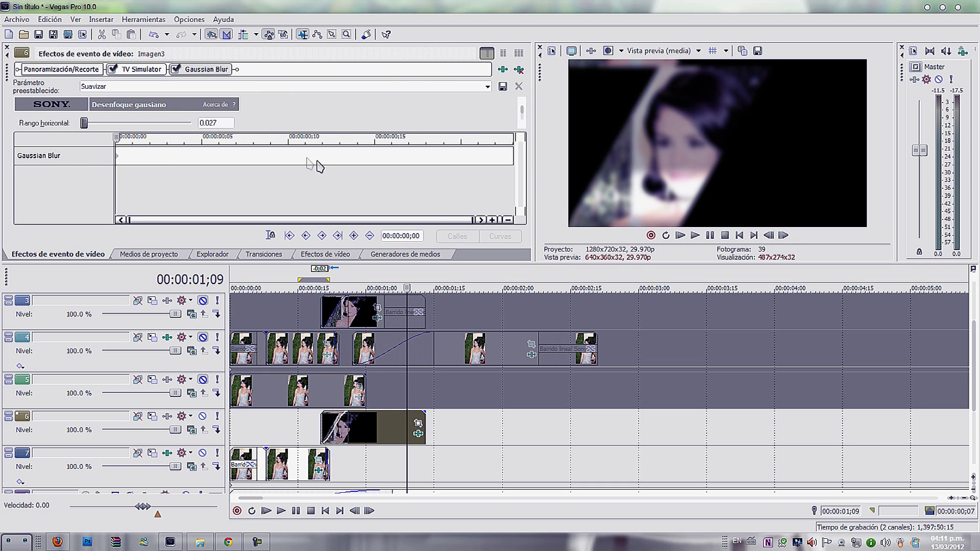
left_click_drag(323, 131, 306, 163)
left_click_drag(85, 140, 68, 124)
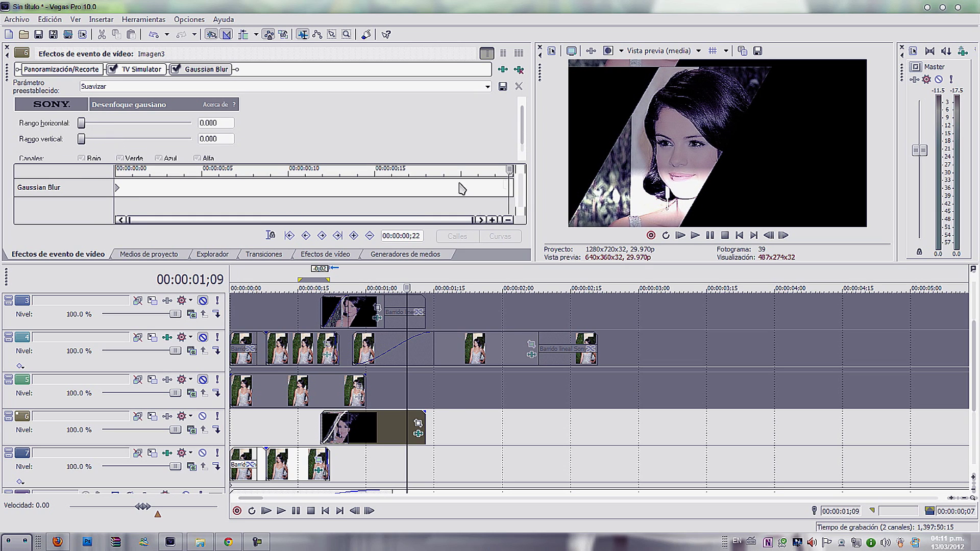
double_click(509, 189)
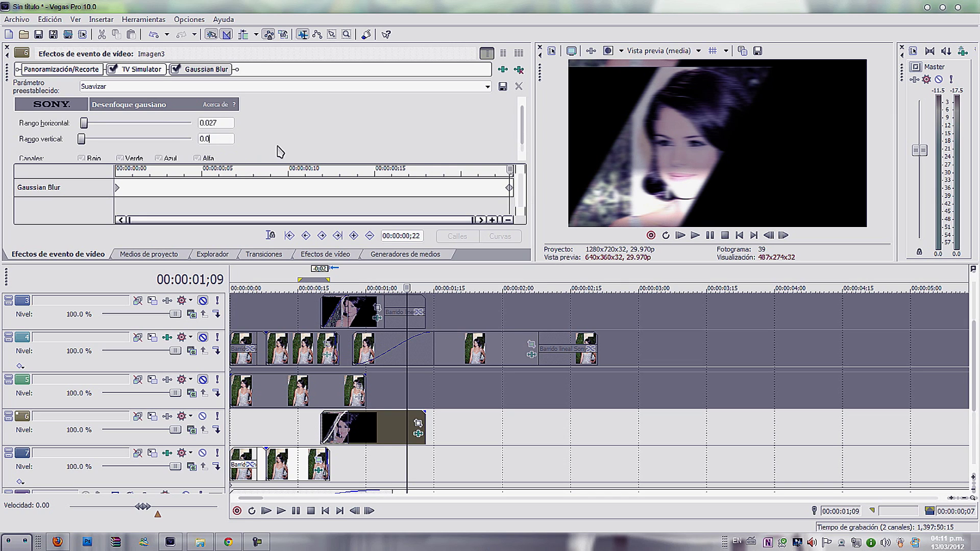
left_click(230, 126)
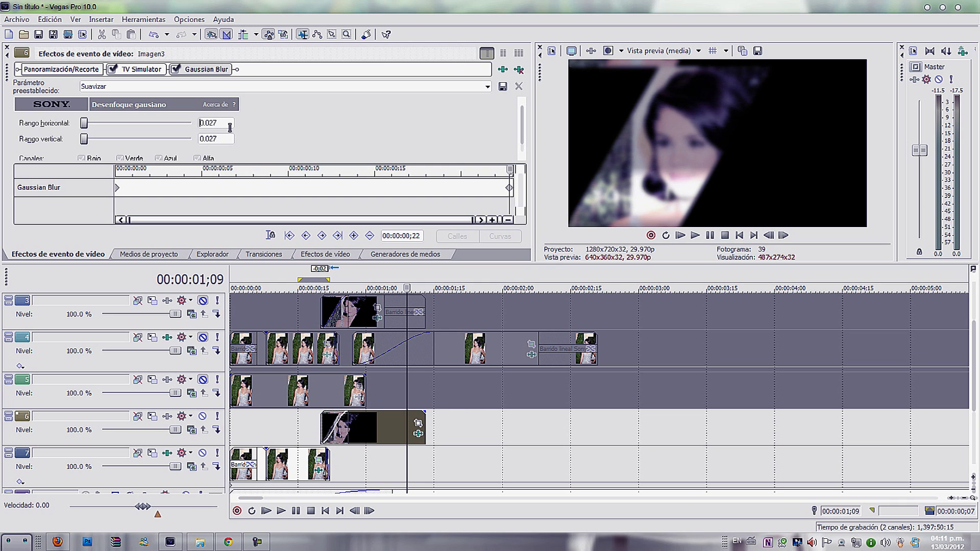
- Fade out Imagen3.jpg on track 6 from about 00:00:01;04 and apply the Barrido lineal transition Arriba-derecha, diagonal, borde suave to the fade
left_click(317, 429)
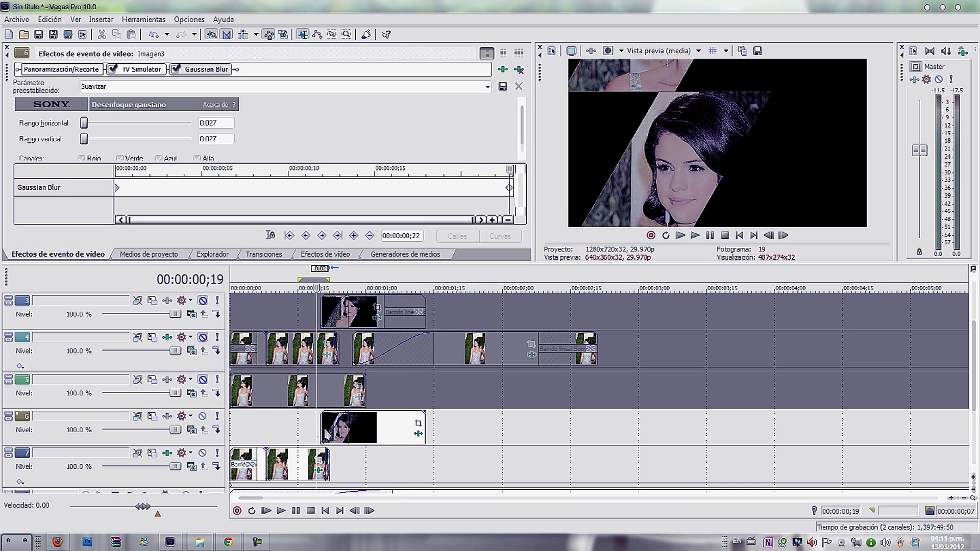
left_click_drag(419, 411, 384, 414)
left_click(264, 254)
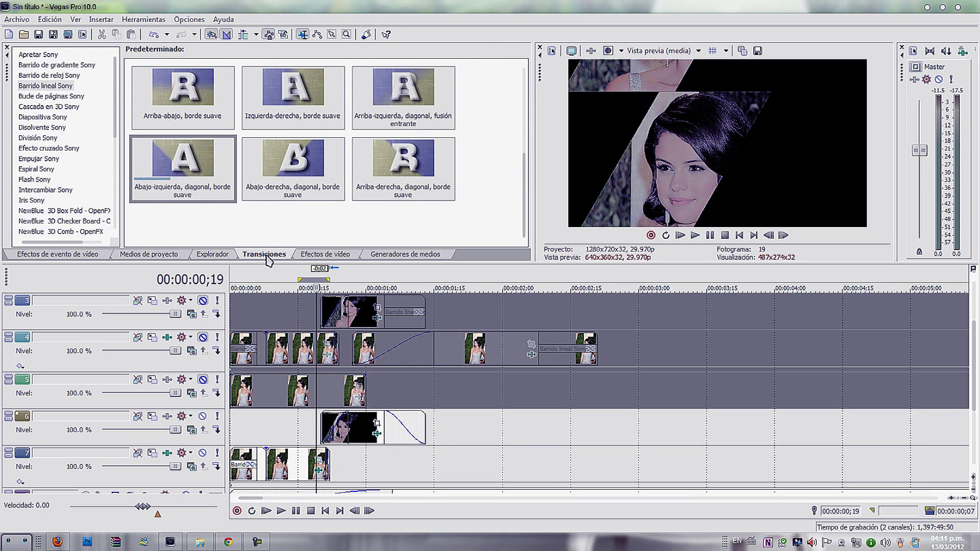
left_click_drag(318, 428, 387, 437)
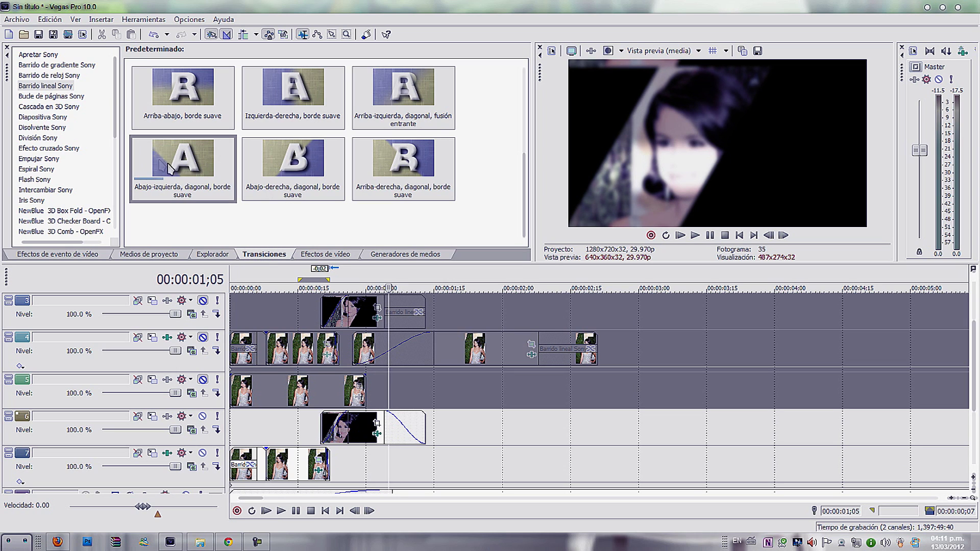
left_click_drag(403, 158, 403, 426)
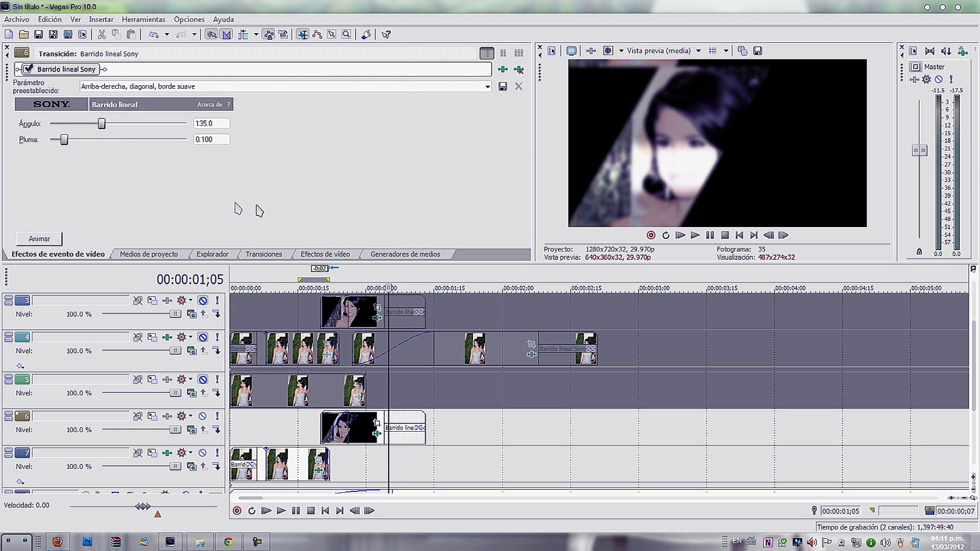
left_click(406, 452)
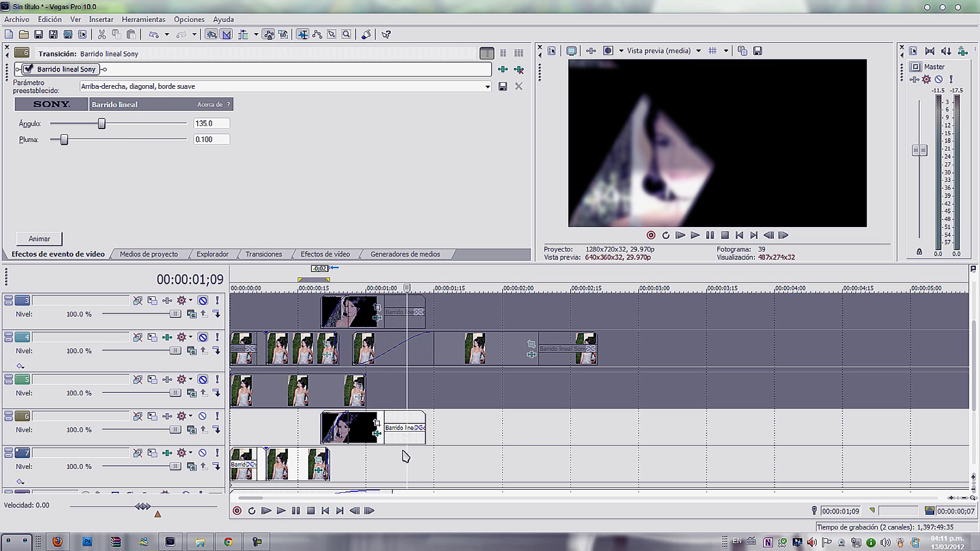
- Set the angle of the Barrido lineal transition on track 6 to 131.1 and play it back
left_click_drag(102, 124, 90, 123)
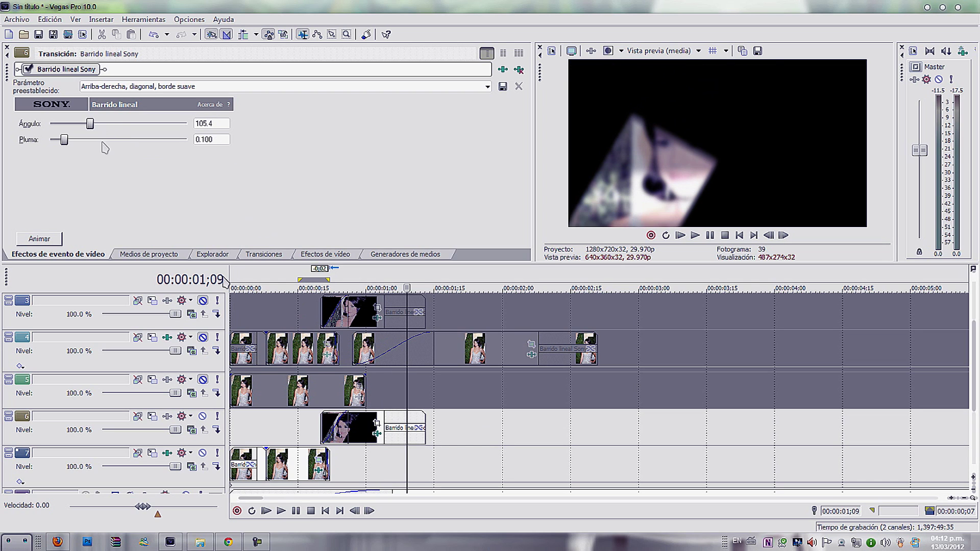
left_click(366, 440)
key("space")
left_click(295, 512)
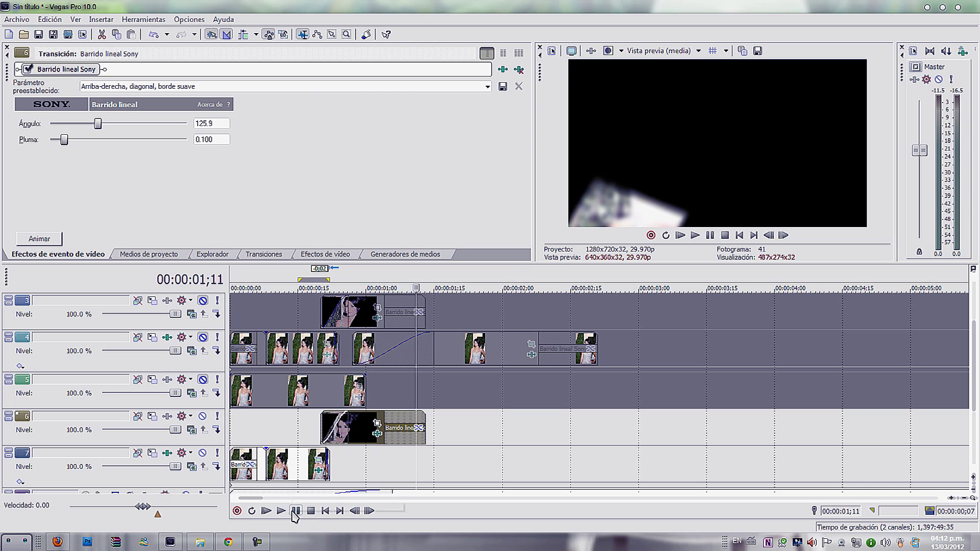
left_click(398, 441)
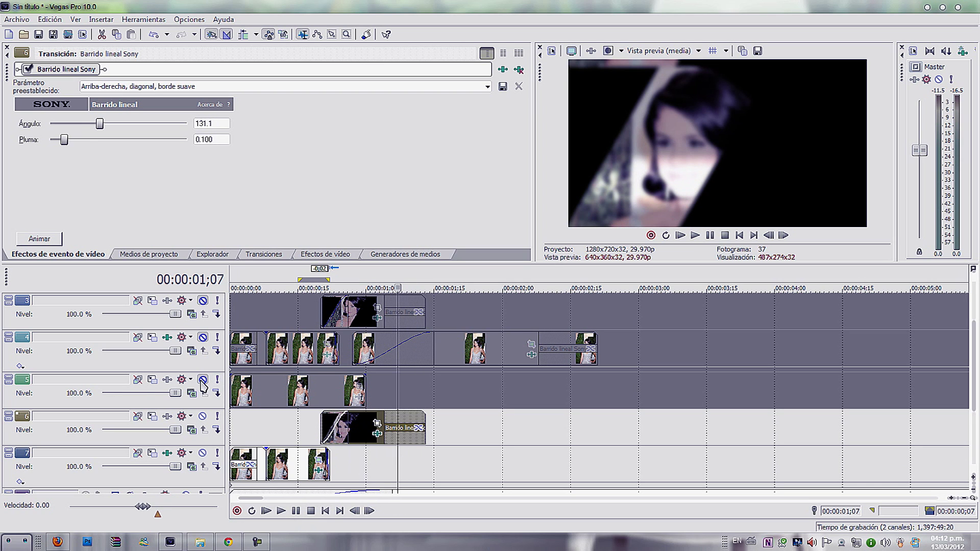
- Unmute track 5, start its image at about 00:00:01;13, and match its fade-in and end to the track 2 clip
left_click(203, 380)
scroll(975, 400, "up", 1)
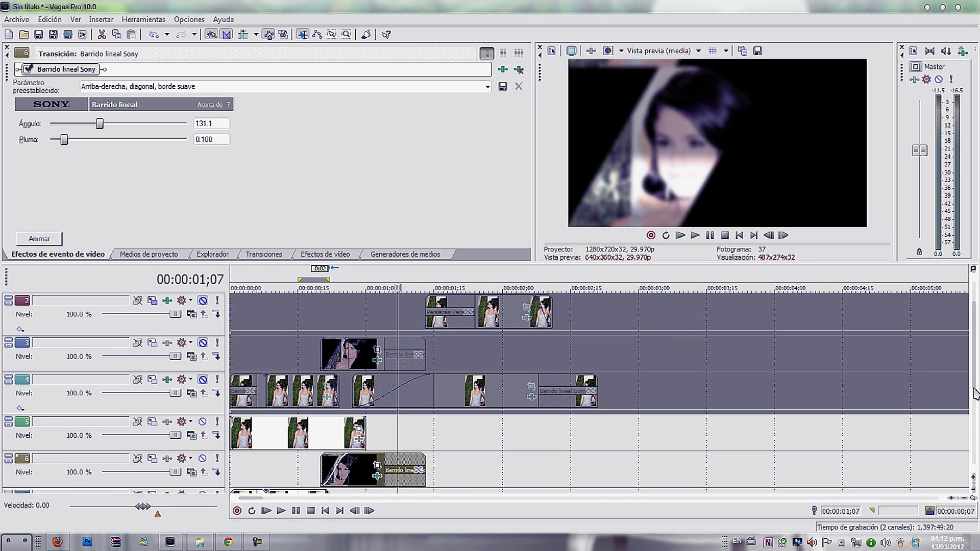
left_click_drag(257, 437, 476, 427)
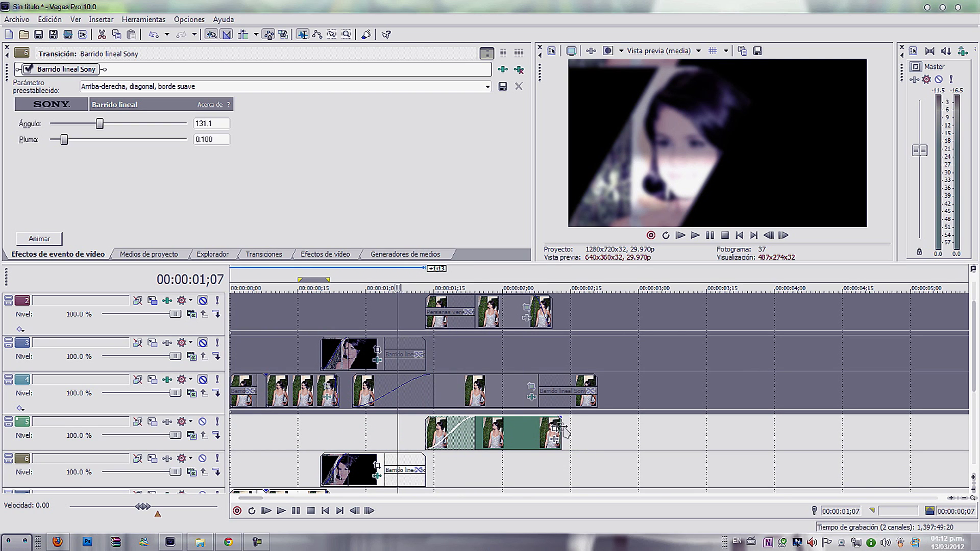
left_click_drag(560, 422, 536, 422)
- Apply the Persianas venecianas transition preset Quince persianas superpuestas to the fade-in of the track 5 image
left_click(295, 255)
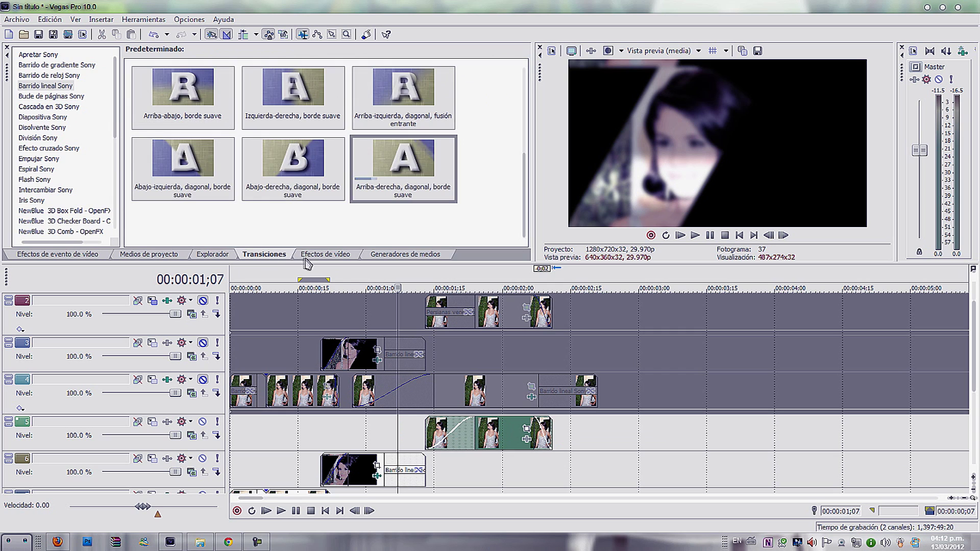
left_click_drag(122, 129, 121, 129)
left_click_drag(116, 129, 120, 232)
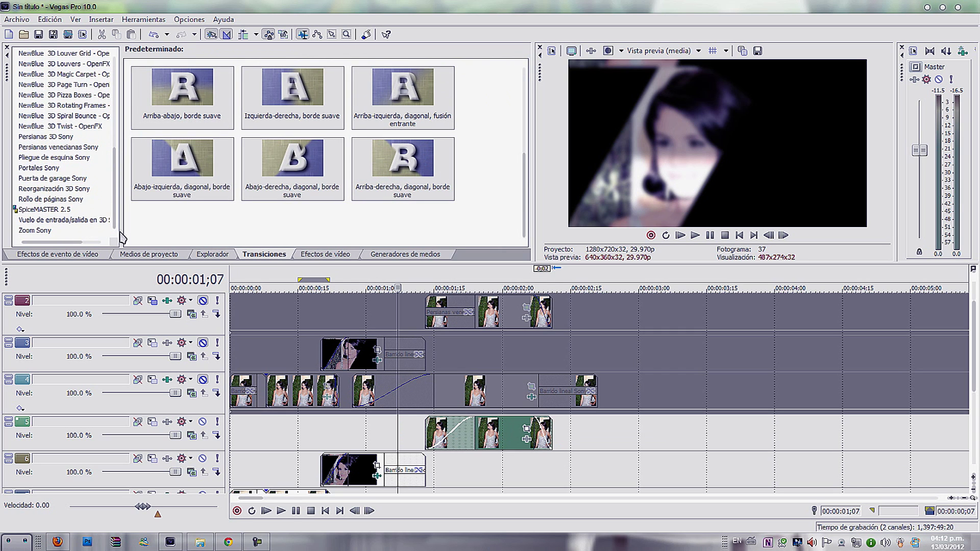
left_click(87, 148)
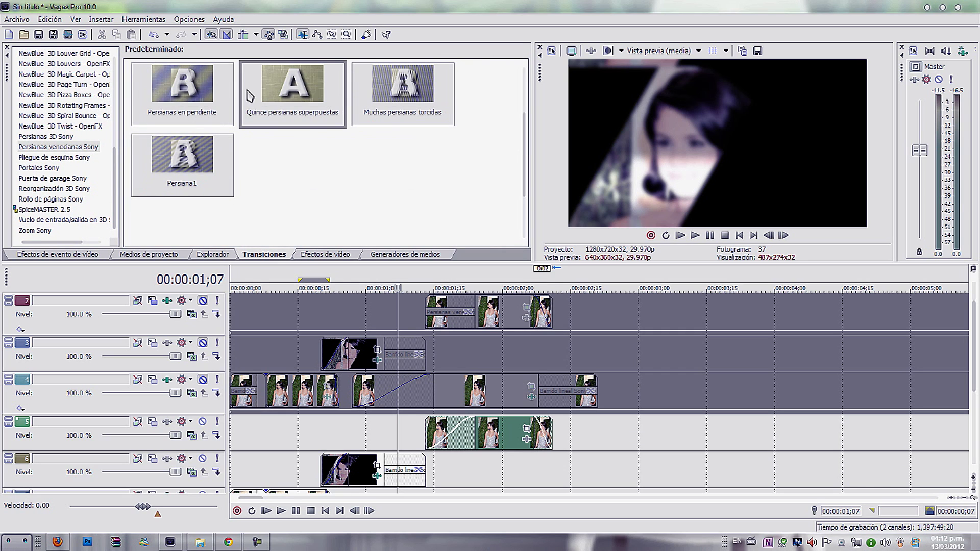
left_click_drag(278, 98, 456, 434)
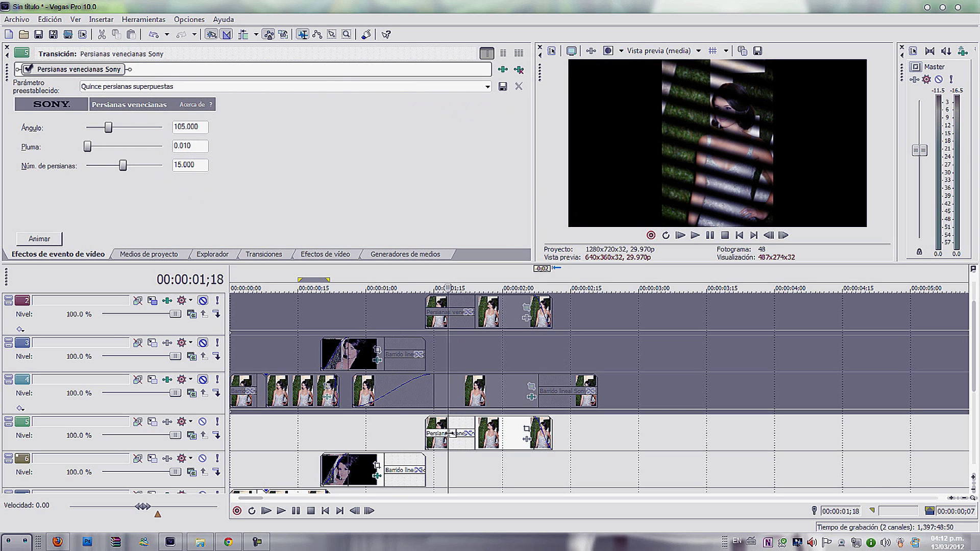
- Crop the track 5 image to the output aspect ratio and frame it closely around the woman's face
left_click(512, 436)
left_click(527, 429)
right_click(447, 301)
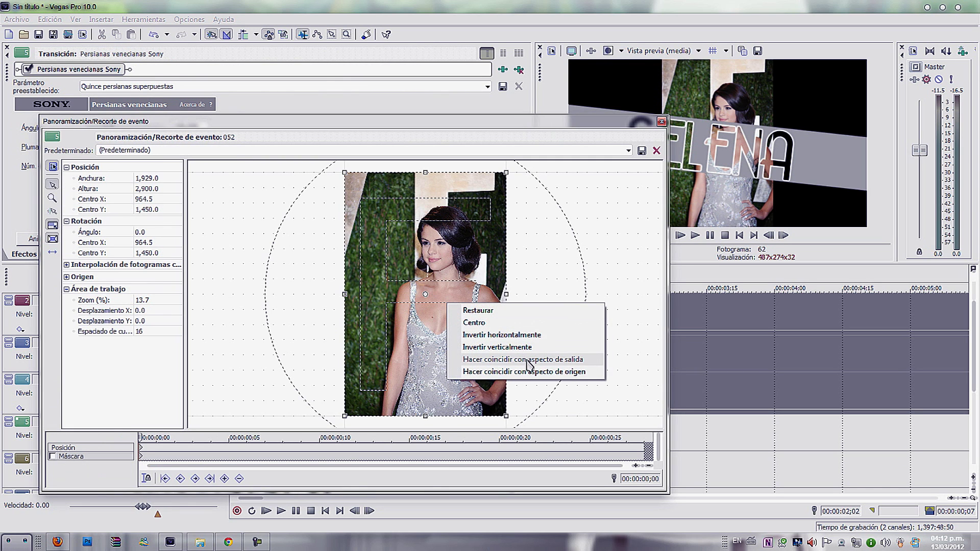
left_click(529, 360)
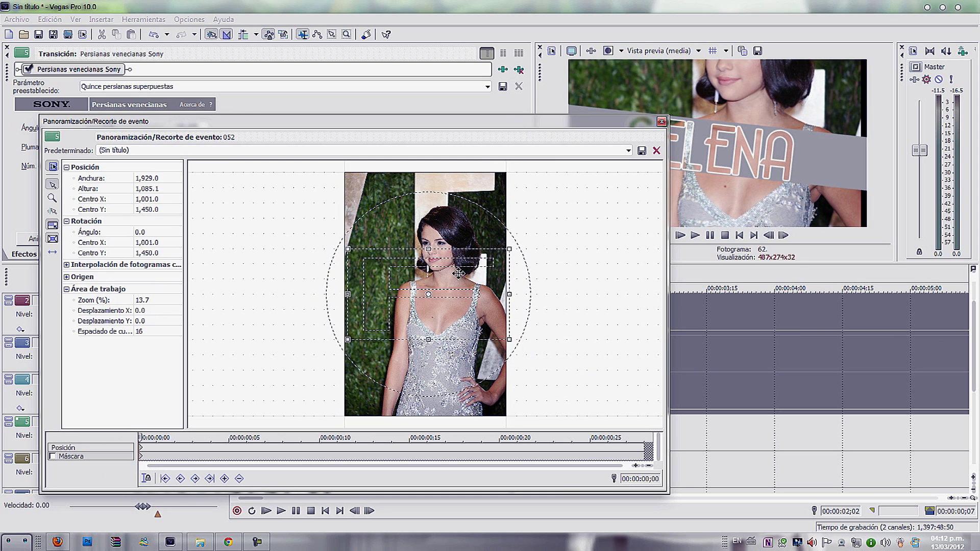
left_click_drag(464, 295, 463, 256)
left_click_drag(350, 308, 356, 305)
left_click(662, 122)
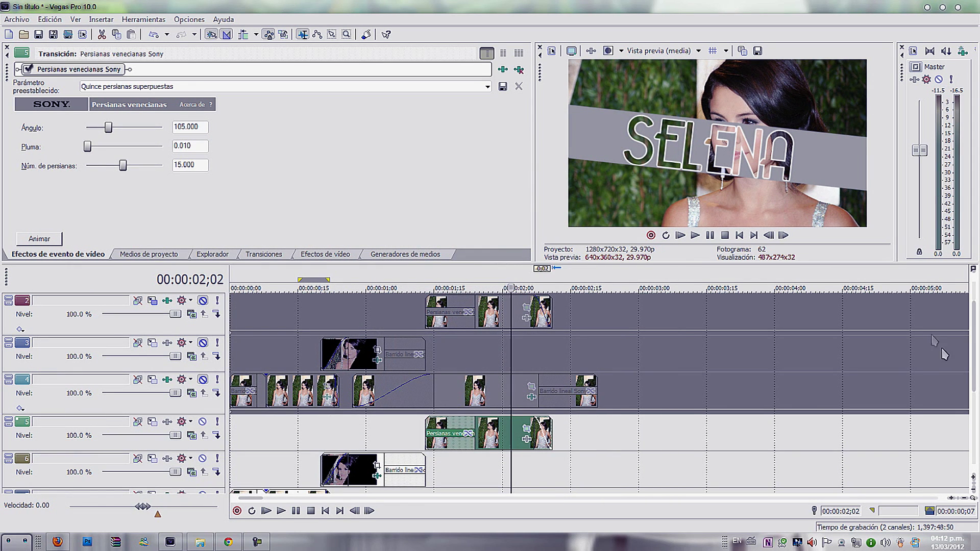
- Mute track 1 to hide the title text from the preview
scroll(976, 367, "up", 1)
left_click(203, 301)
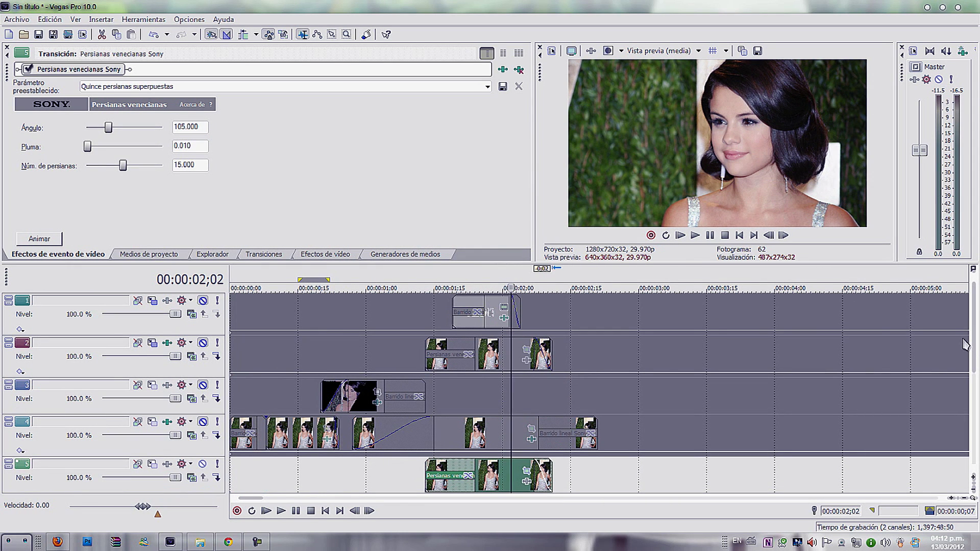
scroll(970, 362, "down", 1)
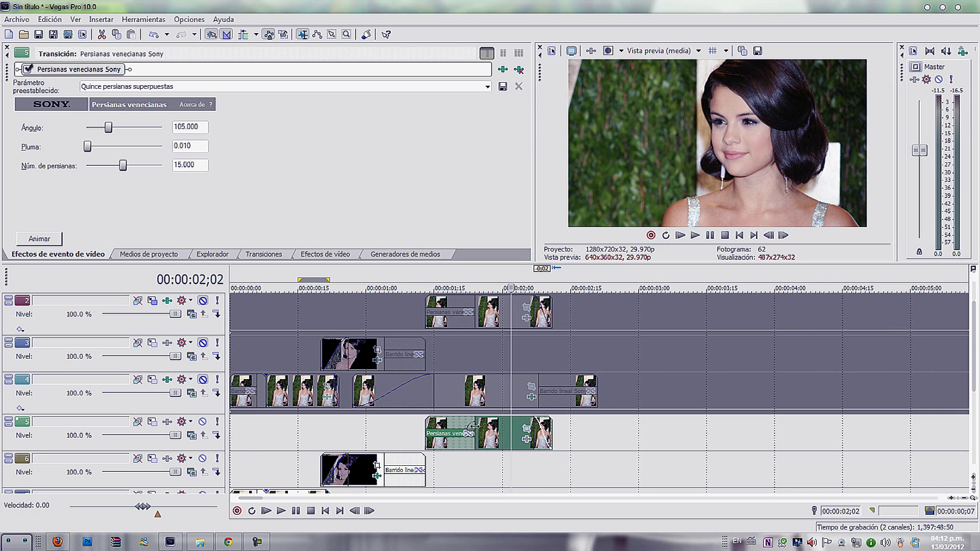
- Apply the mywinterbird12 filter package to track 5 and move Sharpen to the front of the effect chain
left_click(167, 422)
left_click(323, 329)
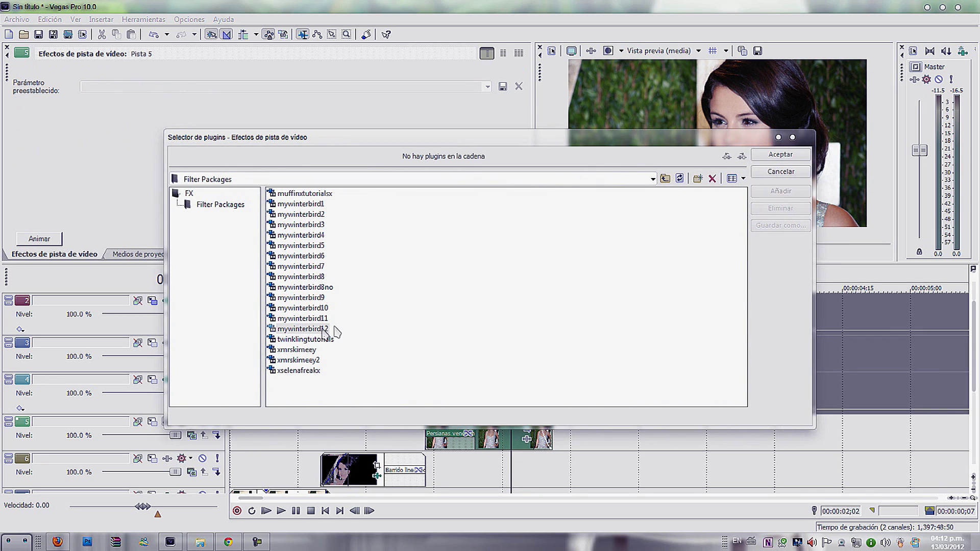
left_click(782, 191)
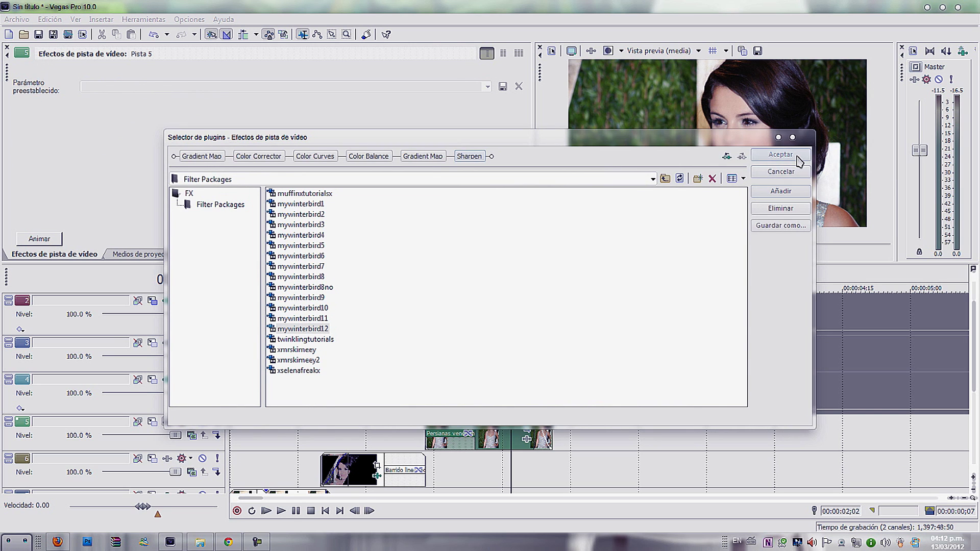
left_click(780, 154)
left_click_drag(381, 80, 45, 92)
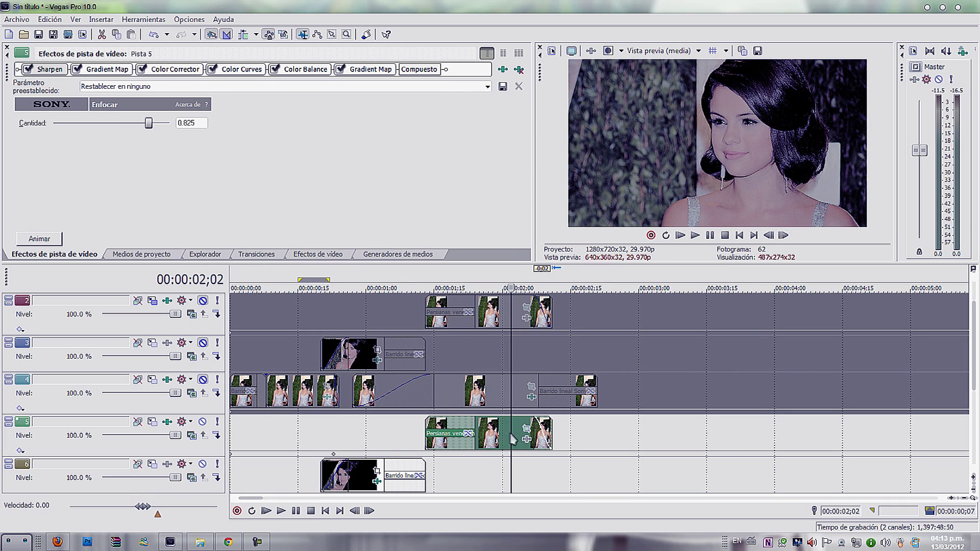
- Shrink track 5 with track motion to a width of 1,027.52 and a height of 577.98, keeping it centred
left_click(152, 422)
left_click_drag(425, 335, 403, 334)
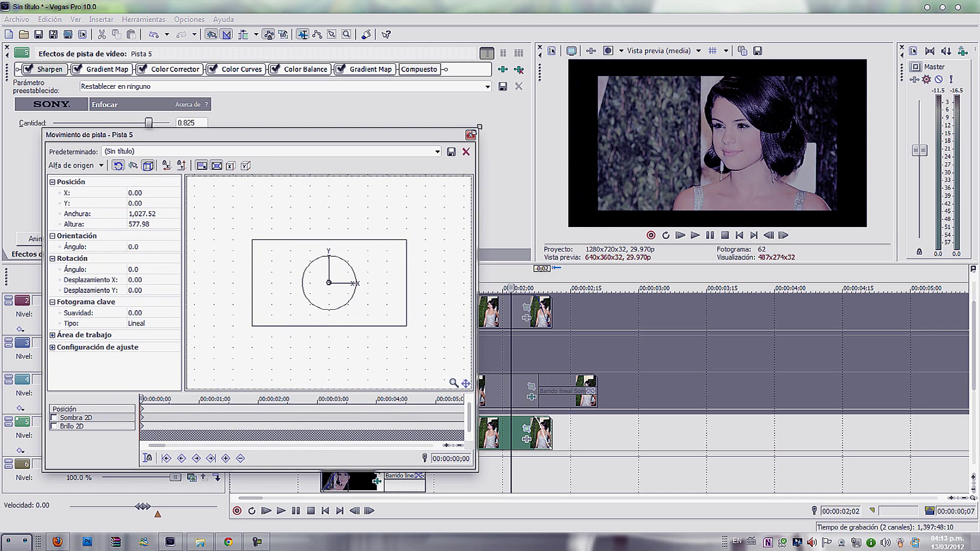
left_click(470, 134)
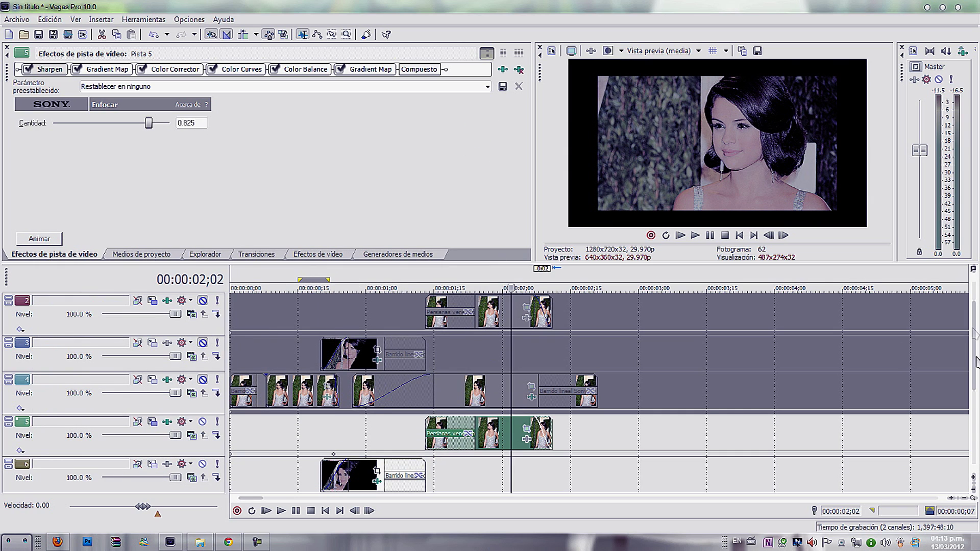
- Copy the track 7 image clip that lies at 00:00:00;12
scroll(880, 389, "down", 3)
left_click(284, 391)
right_click(284, 391)
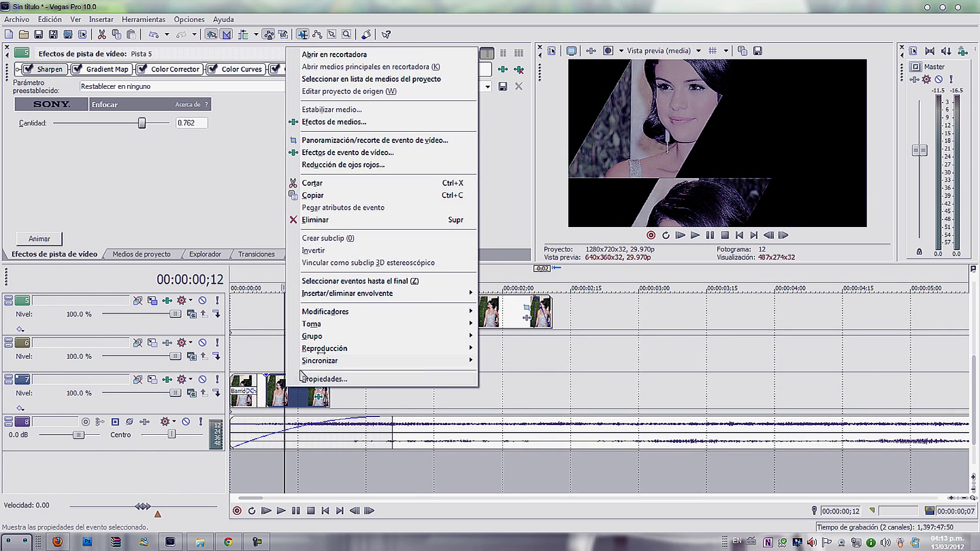
left_click(306, 195)
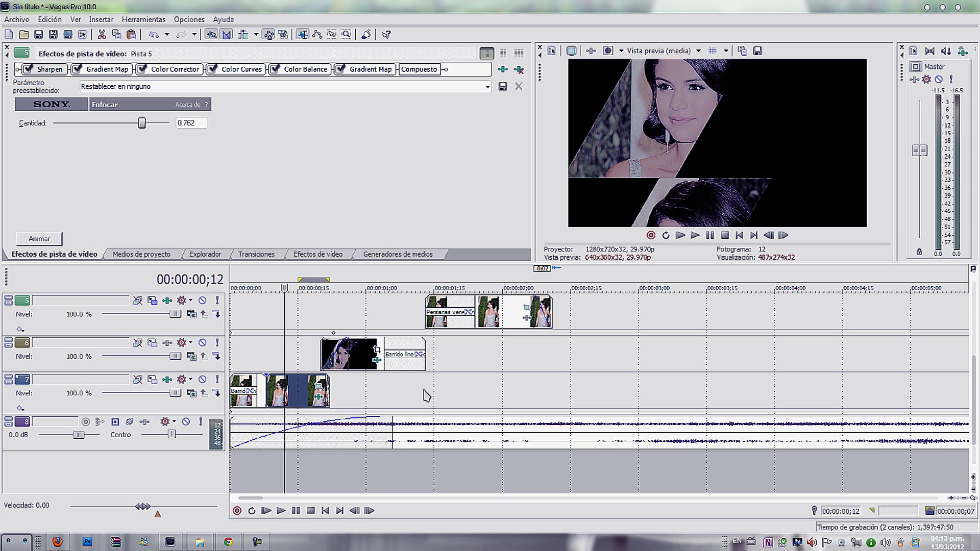
scroll(975, 382, "up", 1)
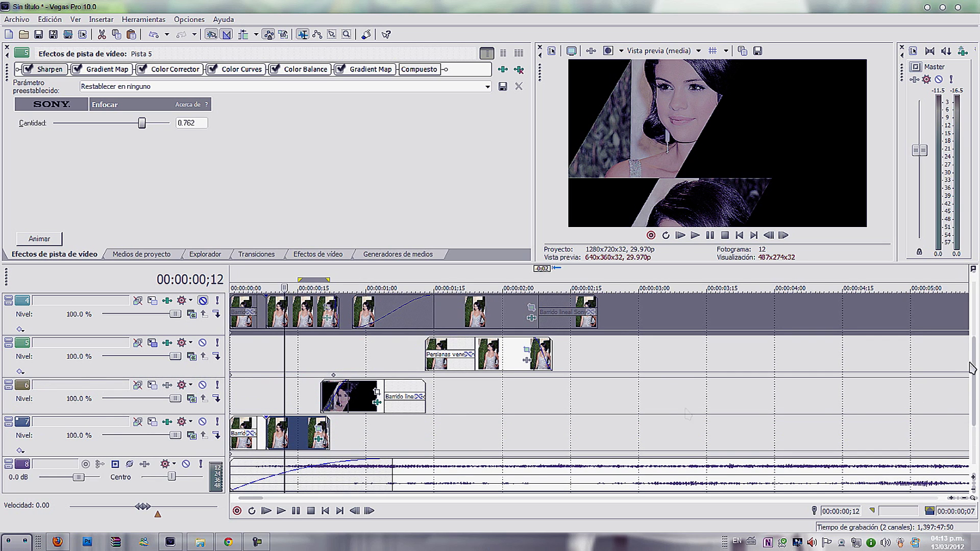
right_click(392, 433)
left_click(416, 299)
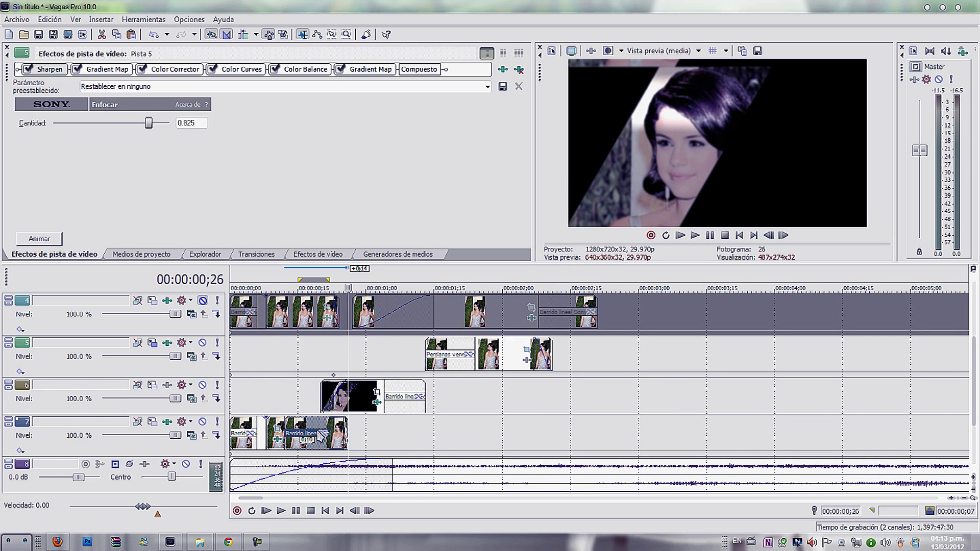
key("ctrl+z")
- Paste the copied clip on track 7 at 00:00:00;27 and extend its end to match the track 4 clip
left_click(353, 435)
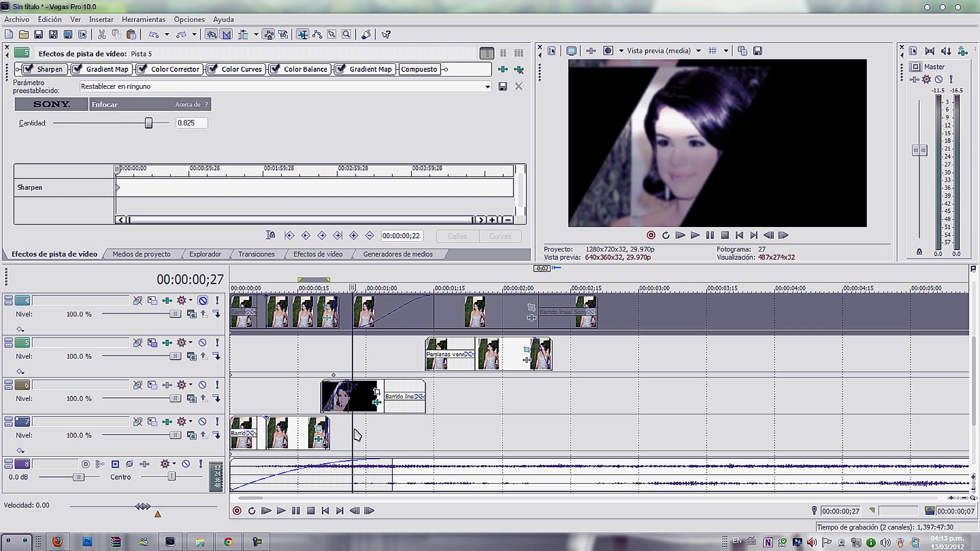
right_click(373, 436)
left_click(459, 305)
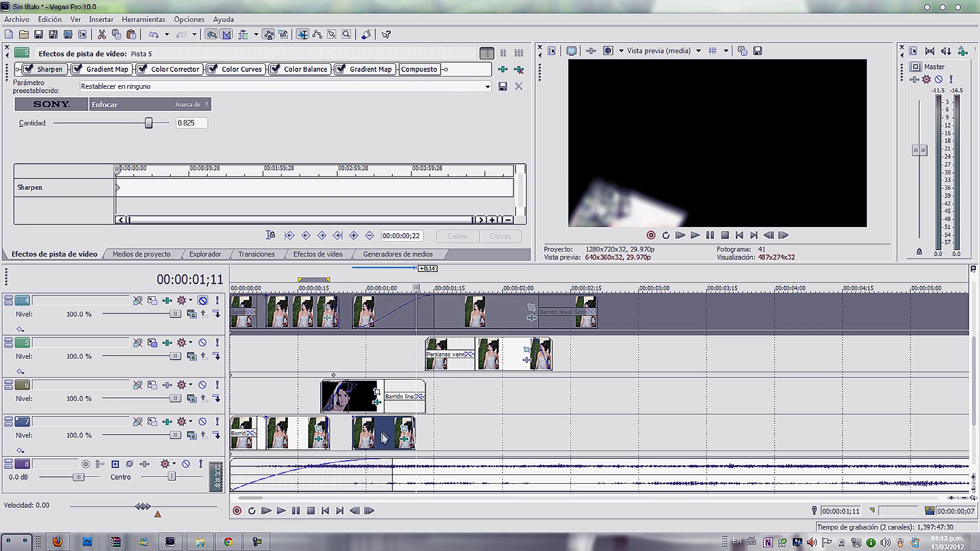
left_click_drag(568, 423, 597, 424)
- Give the pasted track 7 clip a Fundido fade-in and a fade-out, both matching the lengths on the track 4 clip
left_click_drag(354, 419, 434, 429)
left_click(428, 434)
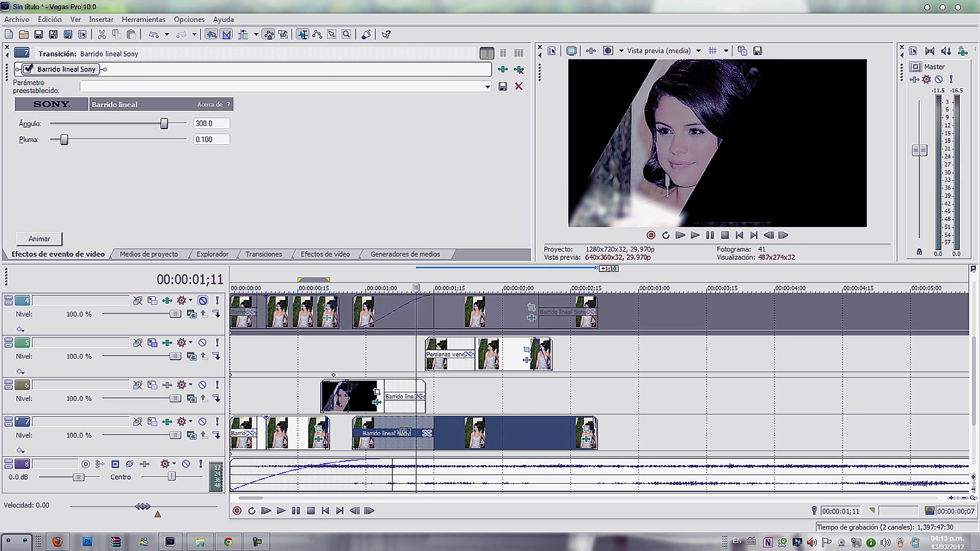
right_click(403, 433)
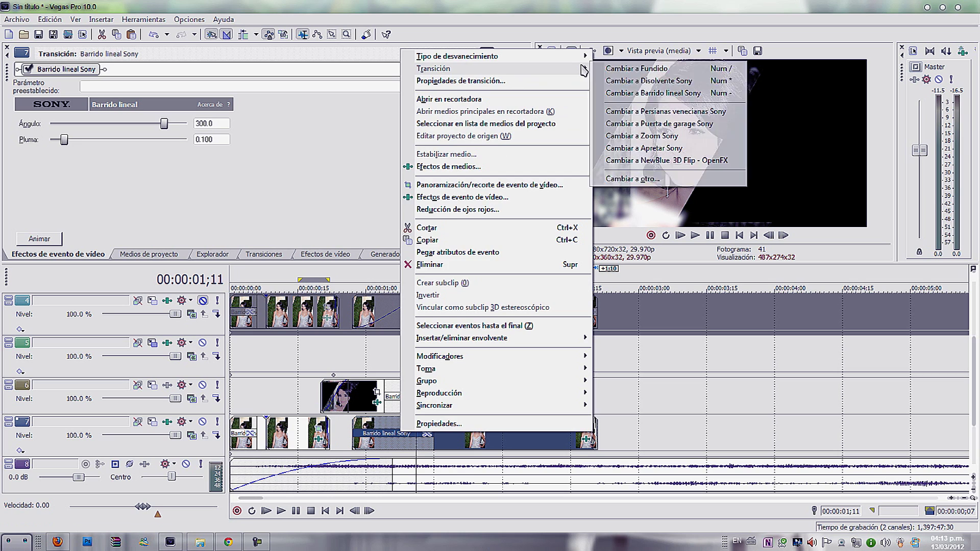
left_click(610, 70)
left_click_drag(598, 421, 545, 430)
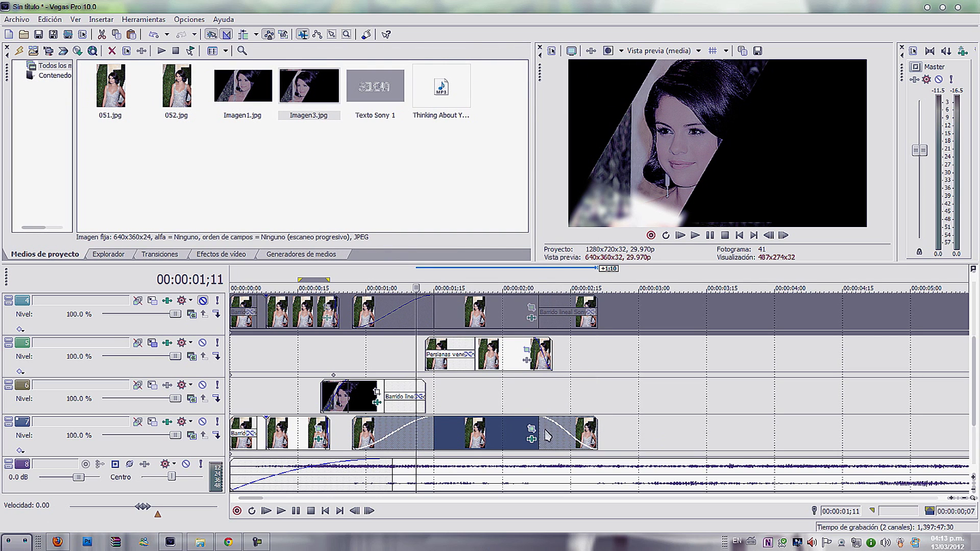
- Remove the TV Simulator effect from the pasted track 7 clip
left_click(572, 433)
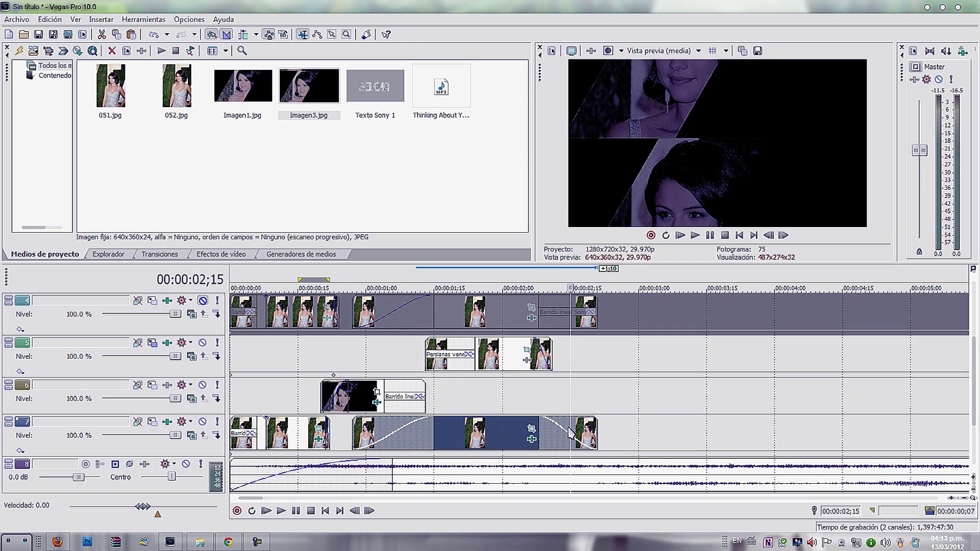
left_click(214, 255)
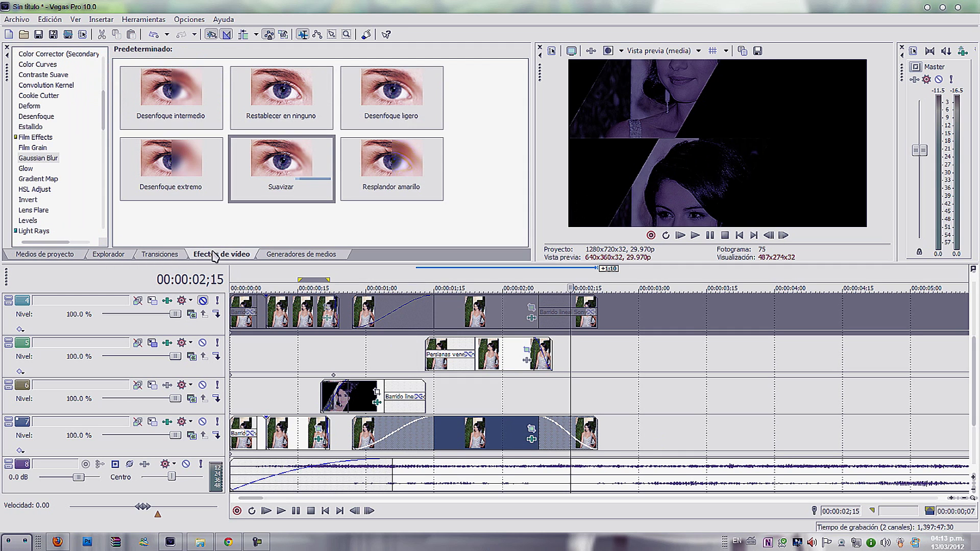
left_click(489, 424)
left_click(532, 439)
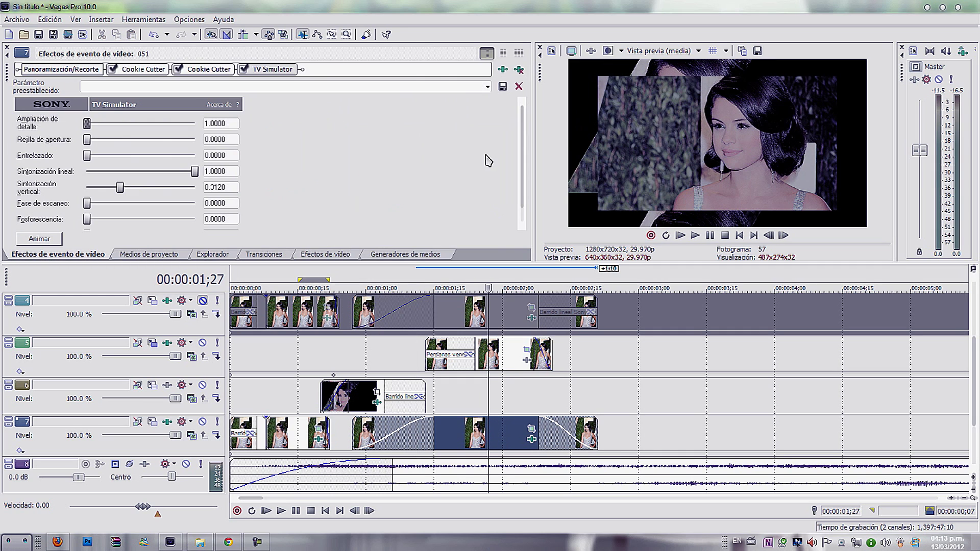
left_click(519, 69)
- Apply the Barrido lineal preset Arriba-derecha, diagonal, borde suave to the pasted clip's fade-out and set its angle to 118.3
left_click(562, 438)
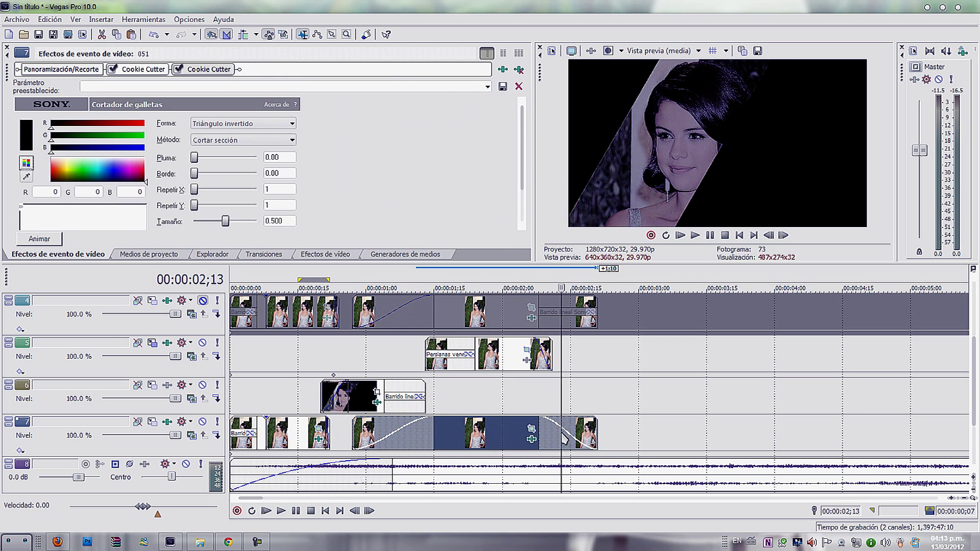
left_click(265, 255)
left_click_drag(115, 159, 126, 95)
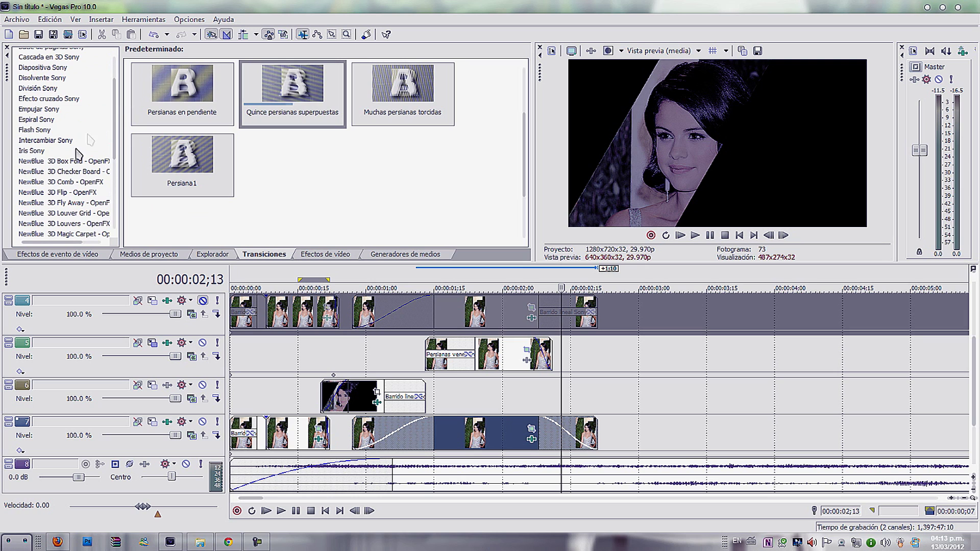
scroll(74, 85, "up", 2)
left_click(71, 80)
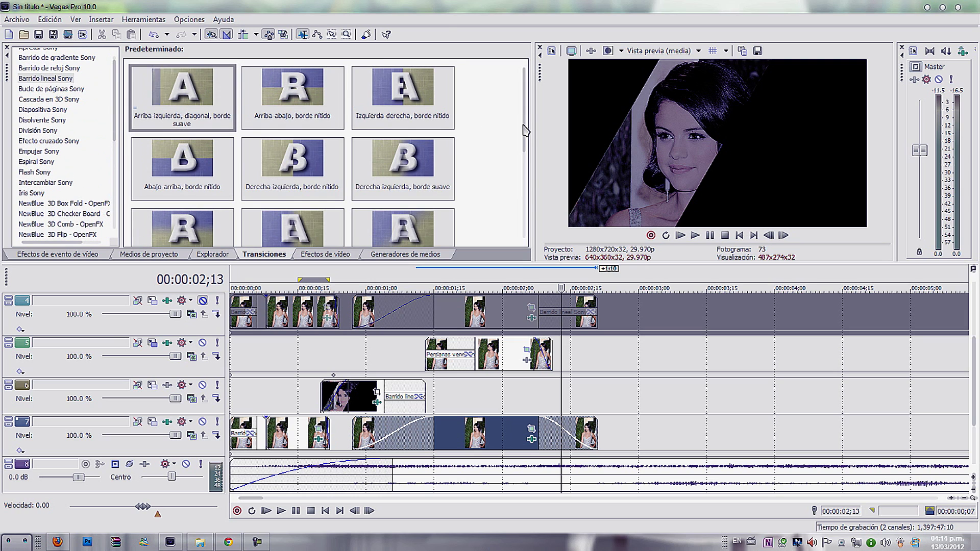
scroll(427, 176, "down", 3)
left_click_drag(427, 176, 571, 407)
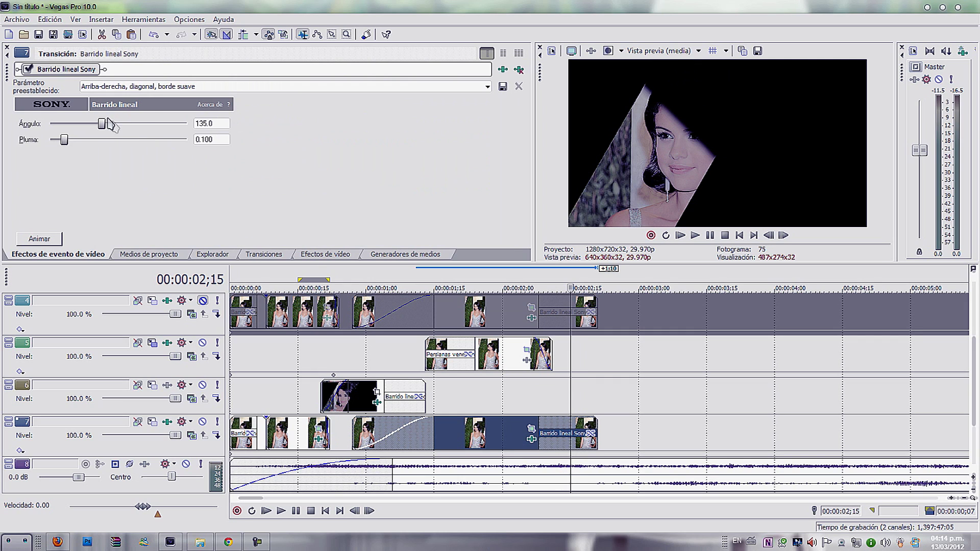
left_click_drag(104, 122, 96, 123)
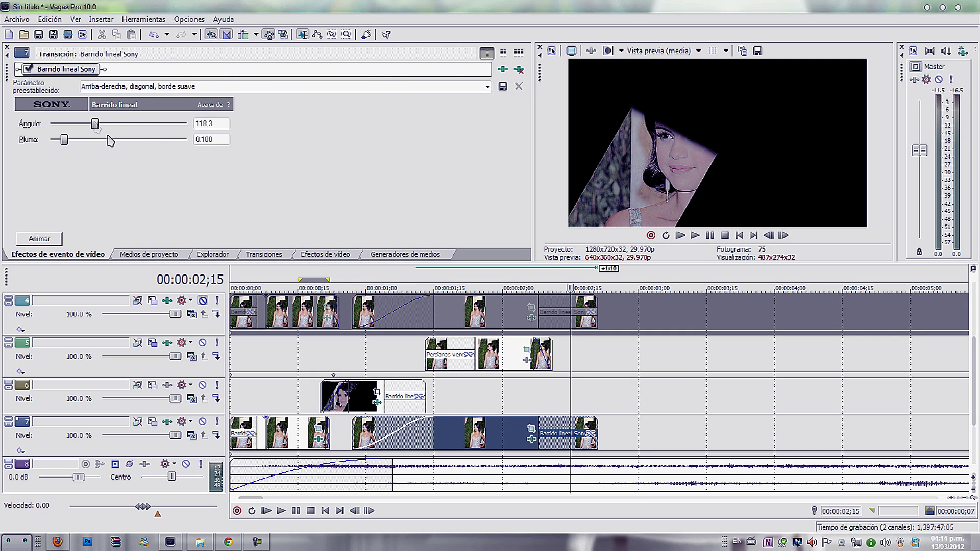
- Play back the end of the track 7 clip to check its wipe against the track 5 image
left_click(534, 407)
key("space")
left_click(297, 511)
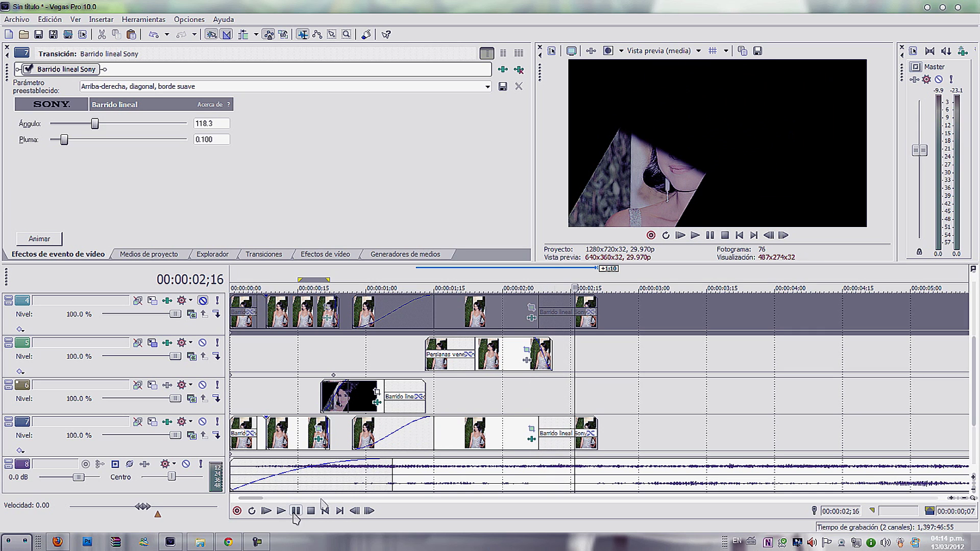
left_click_drag(575, 397, 501, 396)
- Animate the track 5 Persianas venecianas transition with an end keyframe at 00:00:00;10 whose angle is 175.608
left_click(468, 354)
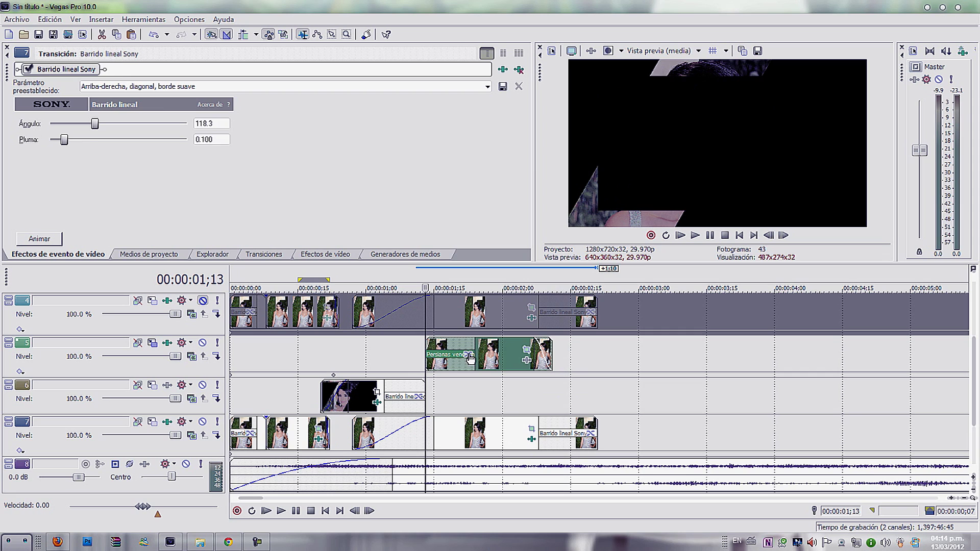
left_click(453, 388)
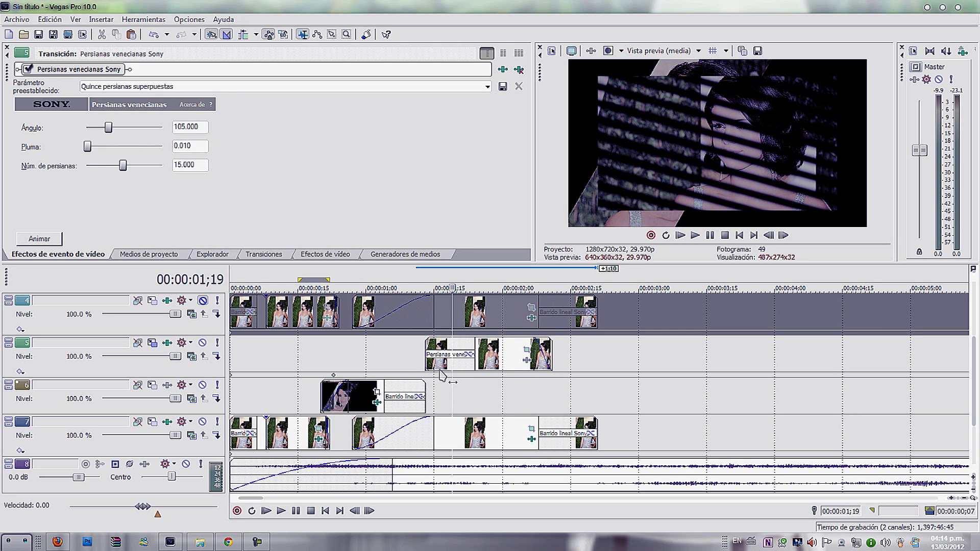
left_click(58, 239)
left_click_drag(75, 146, 507, 171)
left_click_drag(451, 387, 465, 391)
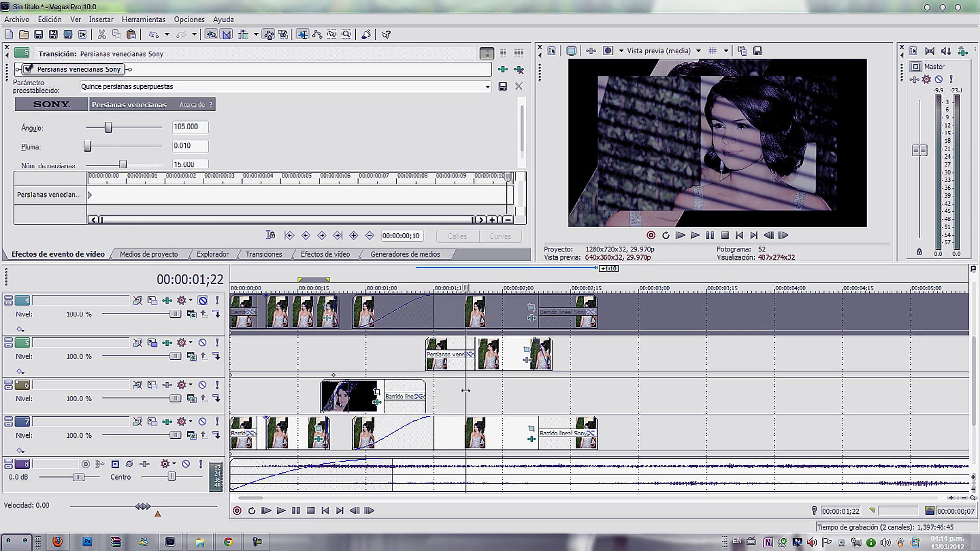
left_click_drag(108, 130, 123, 130)
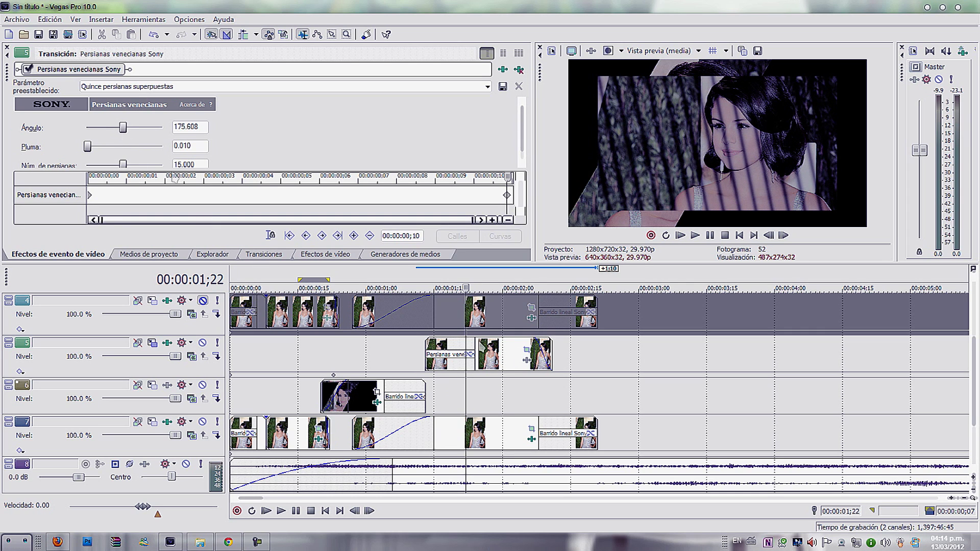
- Play back the track 5 clip from its start to check the rotating blinds
left_click(425, 374)
left_click(298, 512)
left_click(298, 512)
left_click(298, 512)
left_click(298, 512)
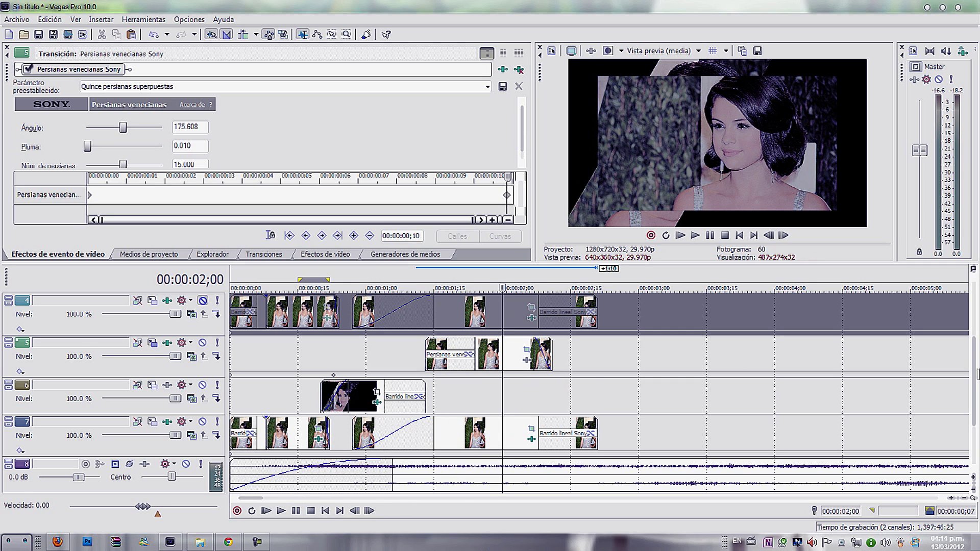
- Insert a new video track directly above the track 5 blinds image
left_click_drag(978, 374, 976, 364)
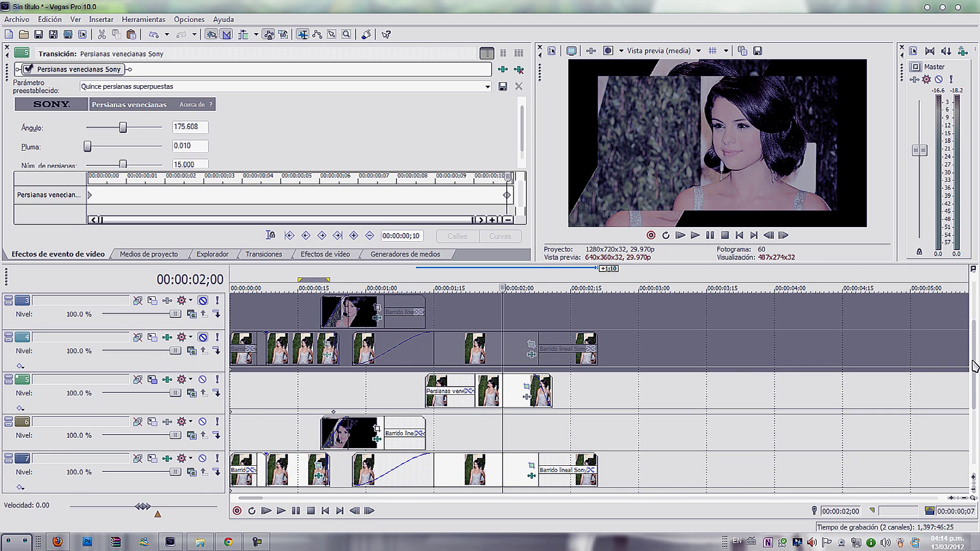
right_click(569, 386)
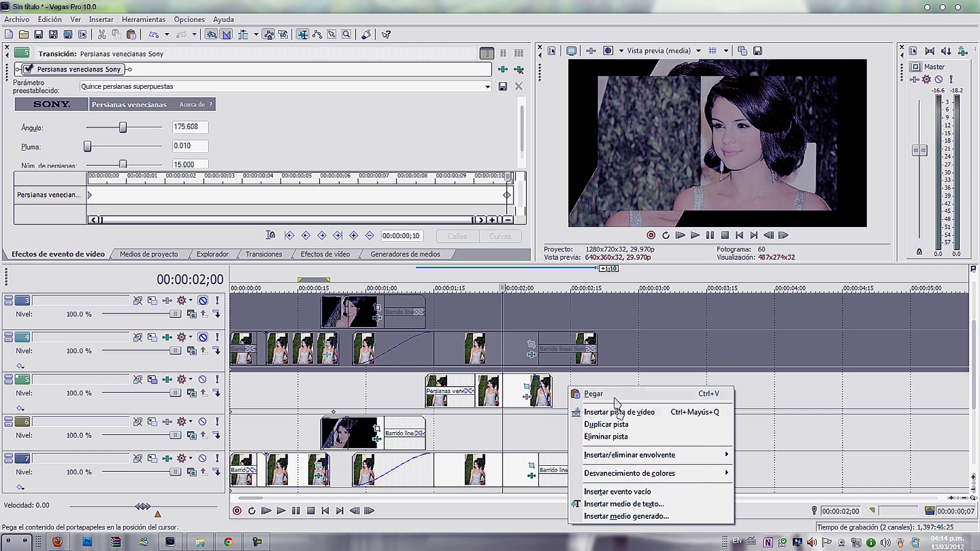
left_click(577, 410)
- Insert a text media event on the new empty video track at 00:00:01;25
left_click_drag(506, 394, 497, 393)
left_click(480, 393)
right_click(501, 399)
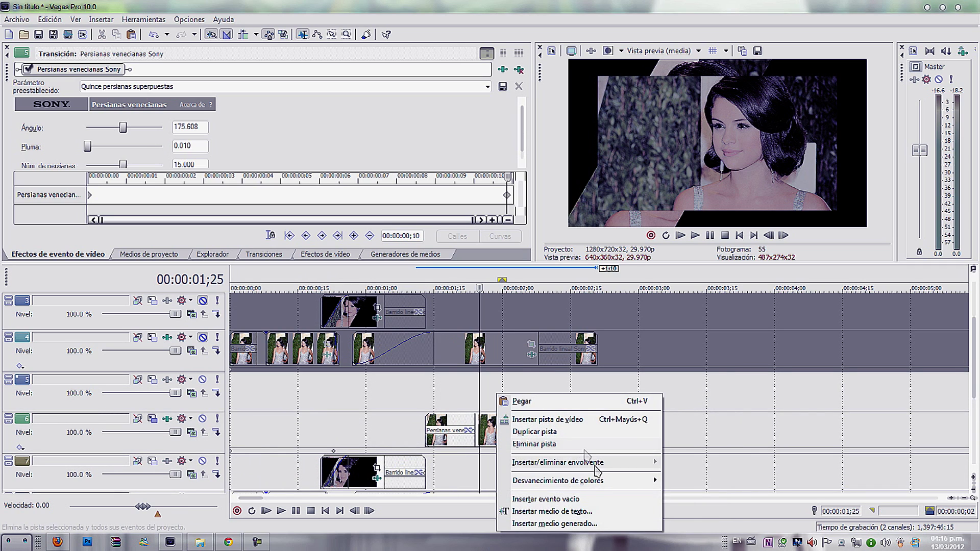
left_click(602, 509)
- Replace the sample text with SELENA and set its font size to 126
left_click_drag(382, 352, 135, 238)
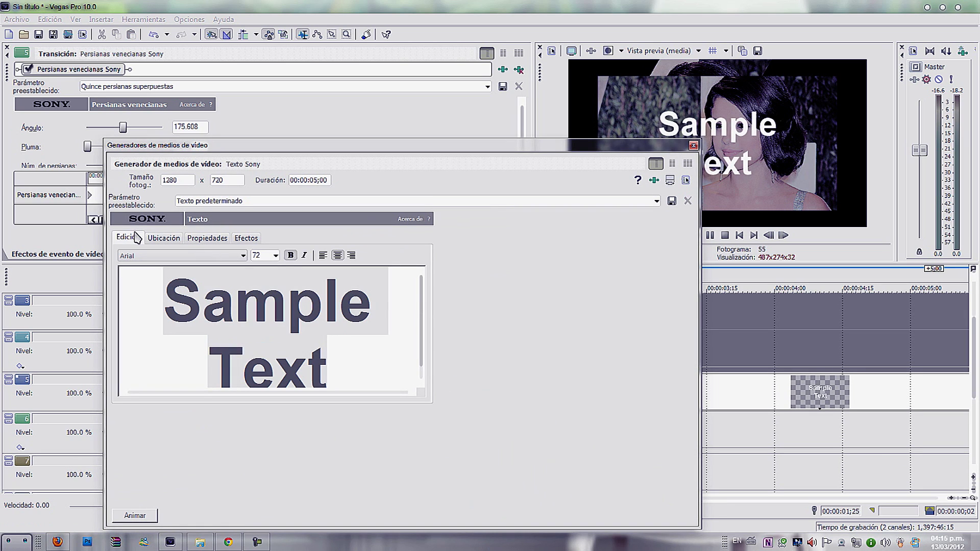
key("Caps_Lock")
type("SELENA")
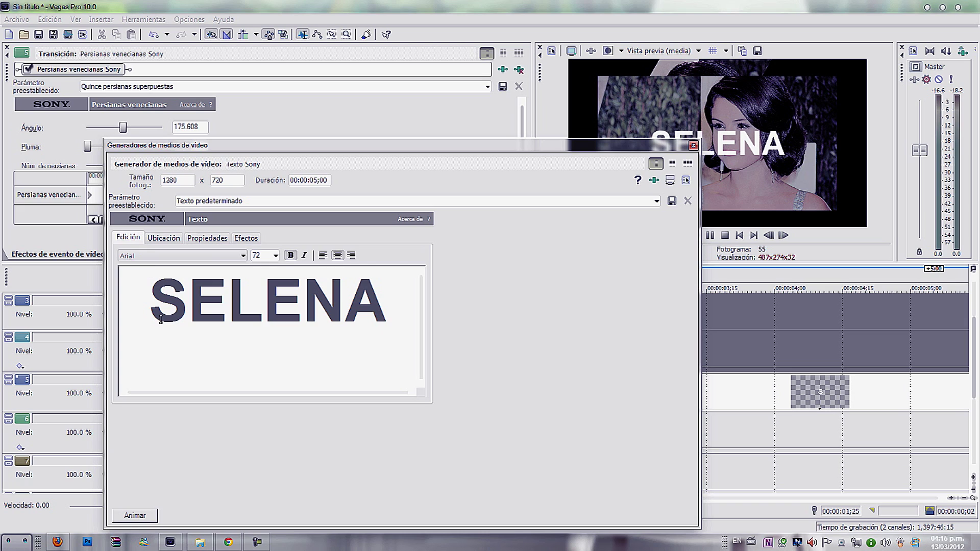
left_click(275, 256)
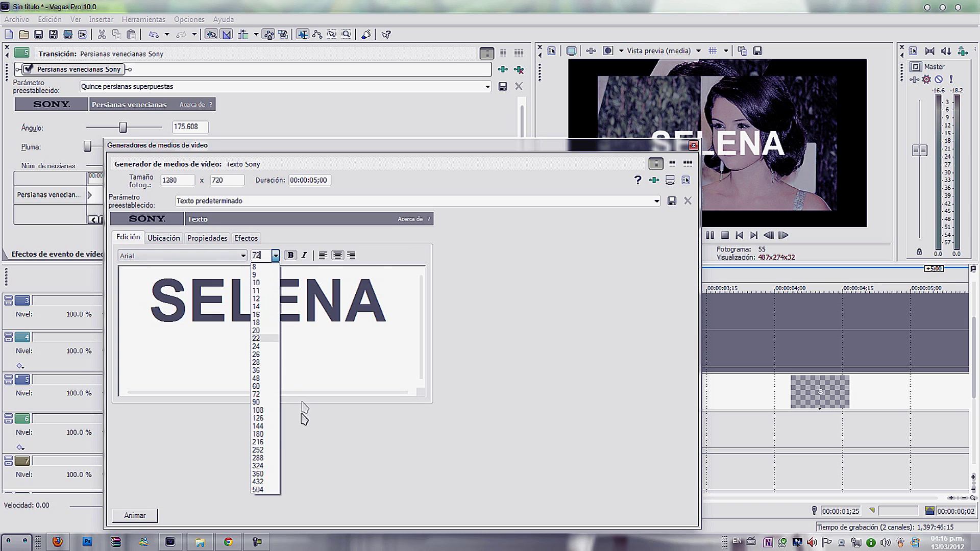
left_click(260, 419)
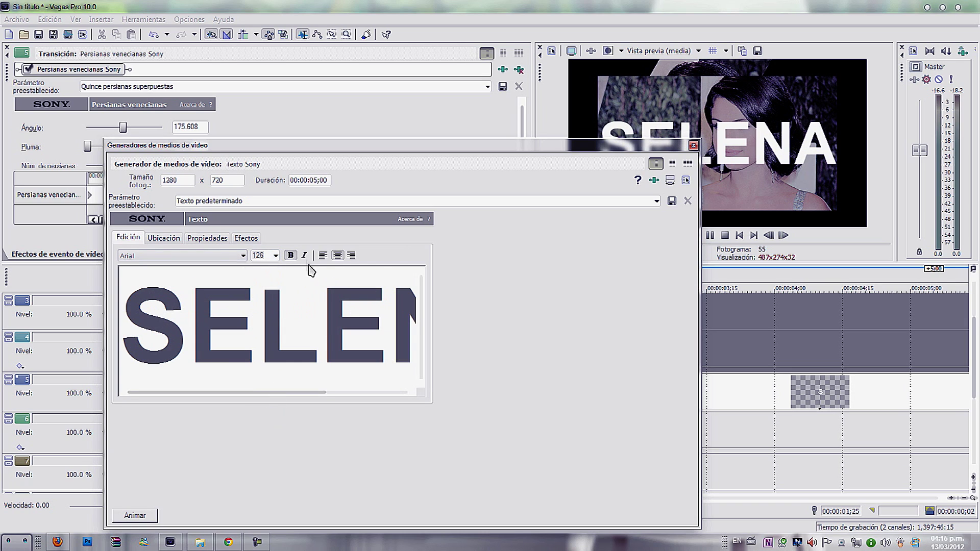
- Make the fill of the title text fully transparent by setting its text colour alpha to 0
left_click(174, 242)
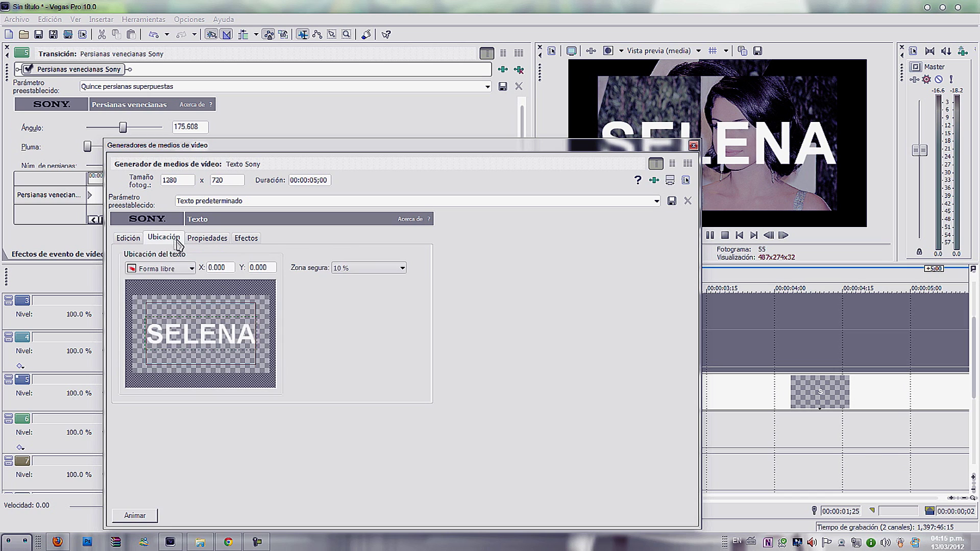
left_click(213, 239)
left_click(247, 239)
left_click(209, 238)
left_click_drag(134, 269, 140, 300)
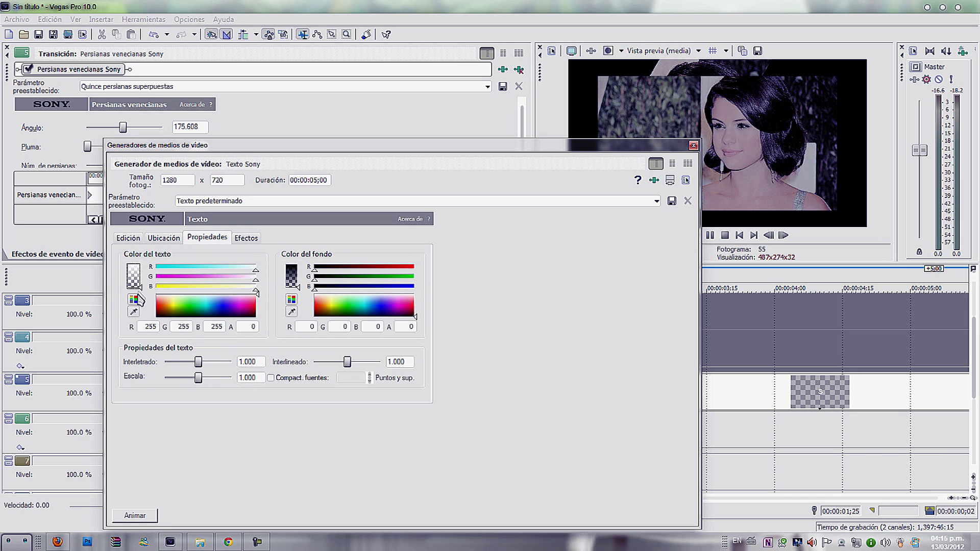
- Enable a white outline around the letters of the title text
left_click(246, 238)
left_click(258, 265)
left_click_drag(339, 319, 390, 304)
left_click(388, 331)
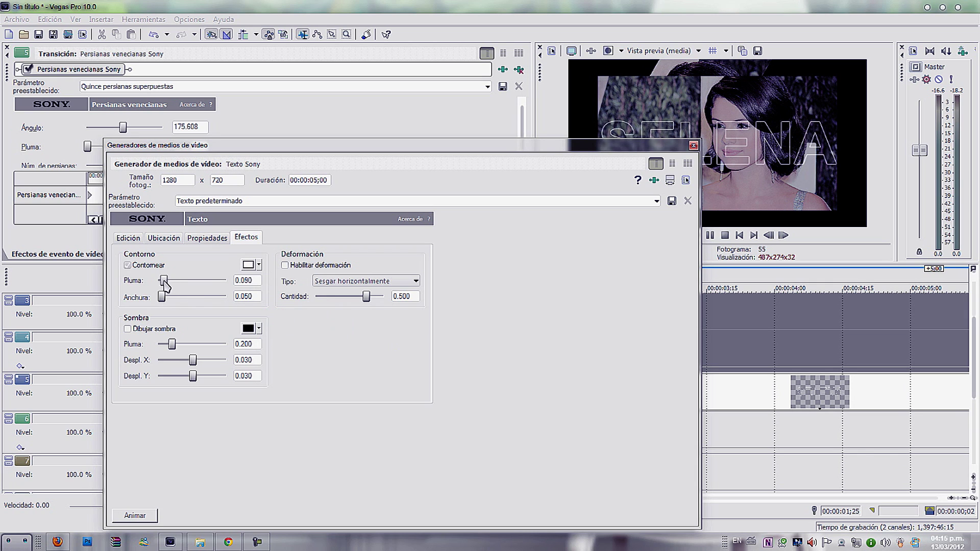
- Give the text an opaque grey background of RGB 134, 134, 134 and set the outline feather to 0.000 and width to 0.081
left_click(206, 239)
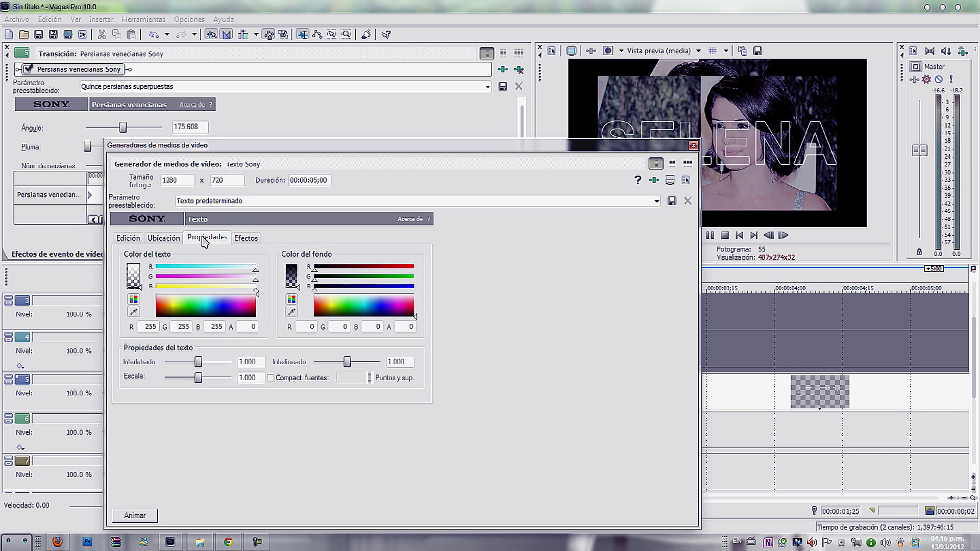
mouse_move(327, 296)
left_mouse_down()
mouse_move(345, 301)
mouse_move(377, 274)
mouse_move(416, 310)
left_mouse_up()
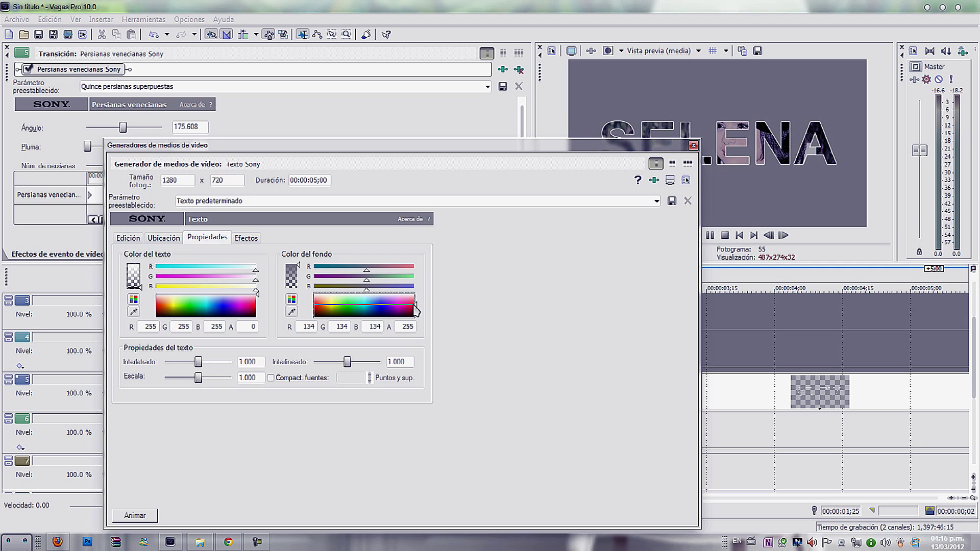
left_click(250, 240)
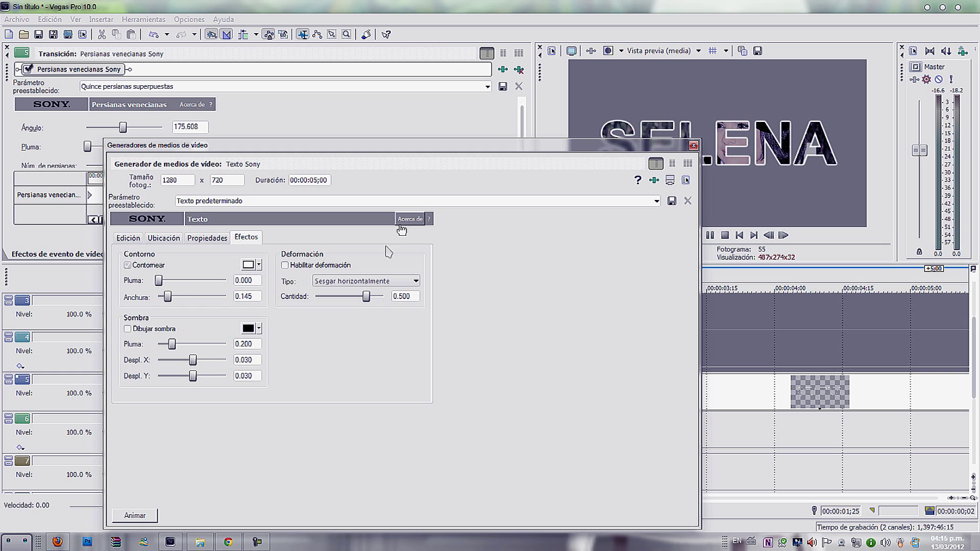
left_click_drag(183, 303, 167, 301)
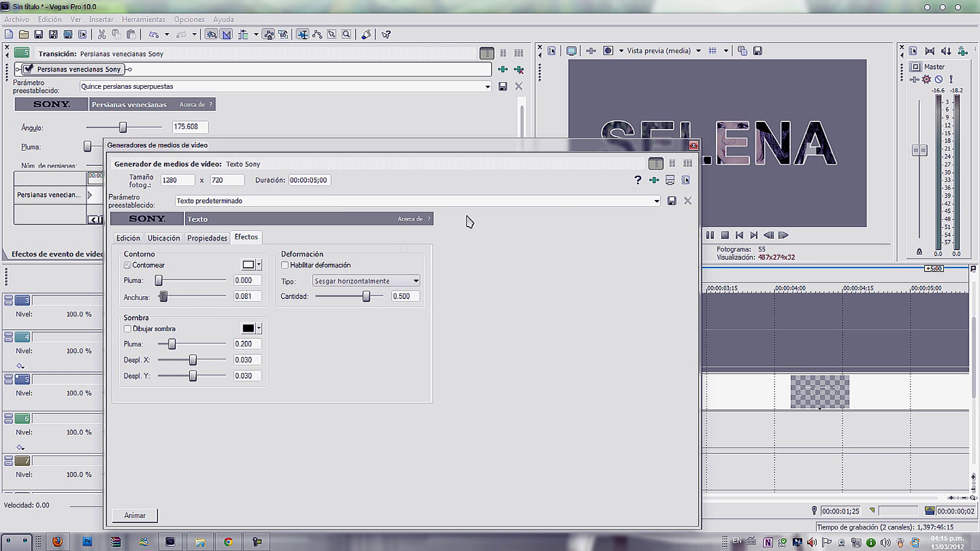
left_click(693, 147)
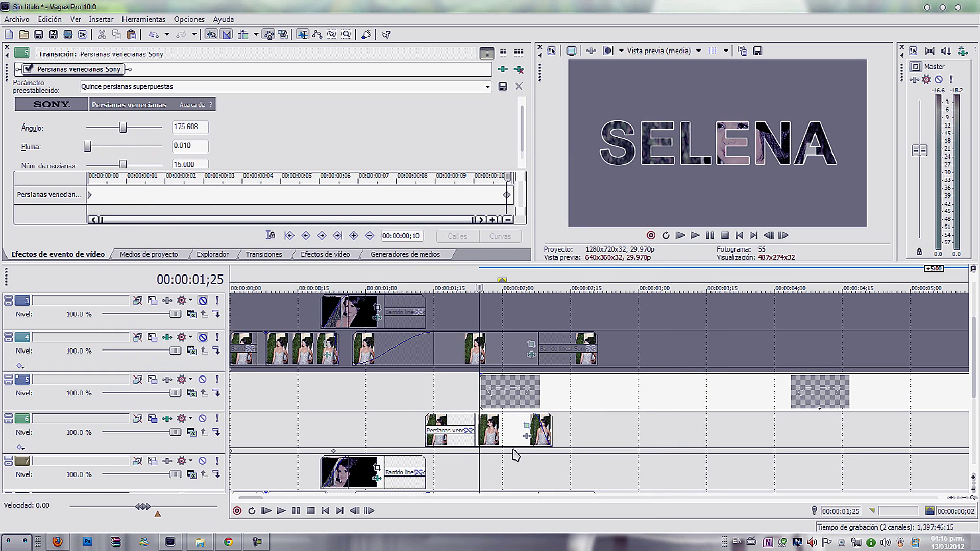
- Split the text clip at 00:00:02;11 and delete the part after the split
left_click(554, 393)
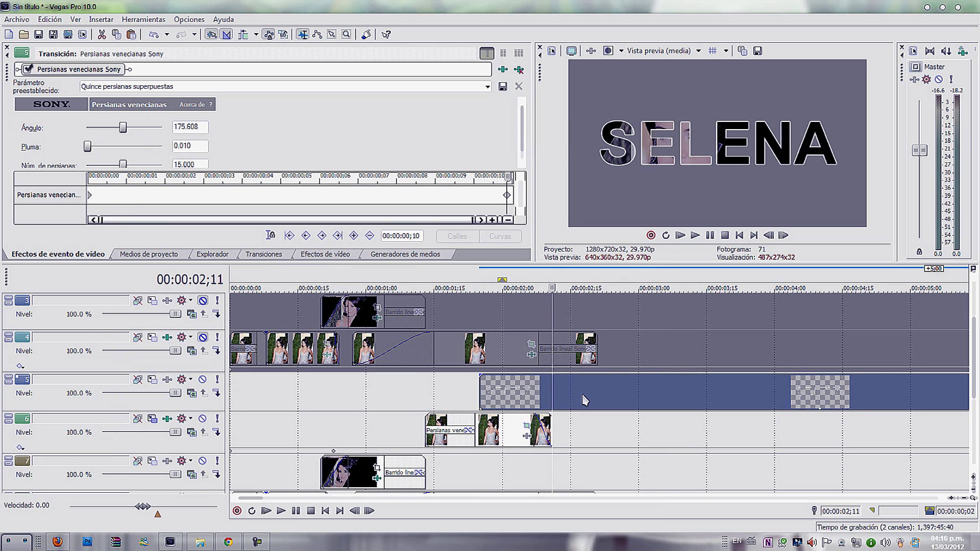
key("s")
left_click(584, 398)
key("Delete")
- Align the trimmed text clip on track 5 with the title clip on track 1, matching its length, with fades at both ends
left_click_drag(975, 391, 974, 363)
left_click(521, 474)
left_click_drag(529, 479, 505, 468)
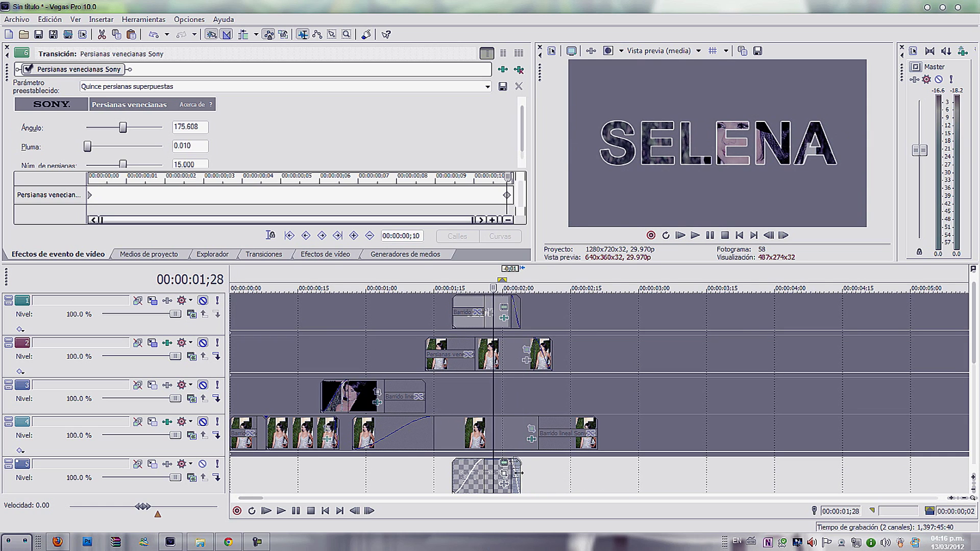
- Change the font of the track 5 title text to Bellerose
left_click(505, 465)
left_click(196, 258)
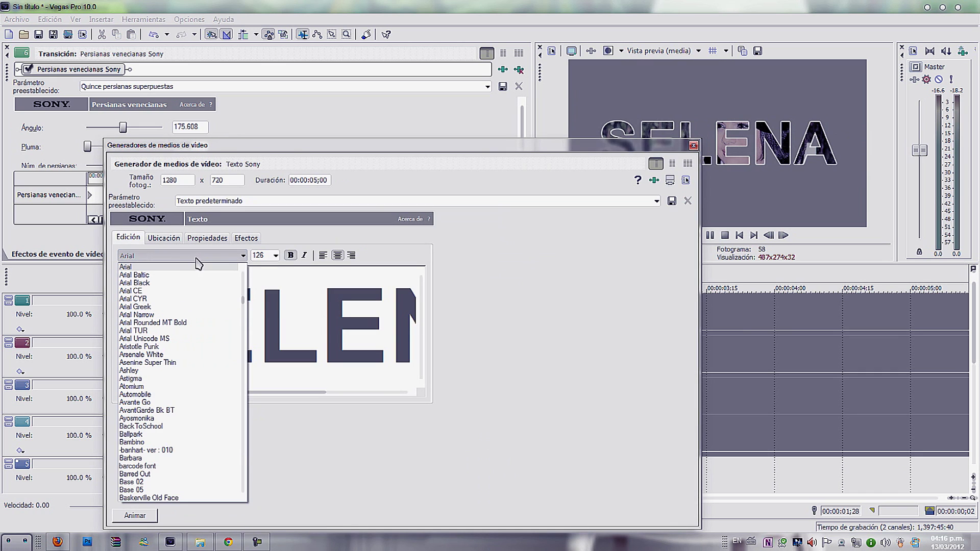
key("Down")
key("Down")
key("Down")
key("Down")
key("Down")
key("Down")
key("Down")
key("Down")
key("Down")
key("Down")
key("Down")
key("Down")
key("Down")
key("Down")
key("Down")
key("Down")
key("Down")
key("Down")
key("Down")
key("Down")
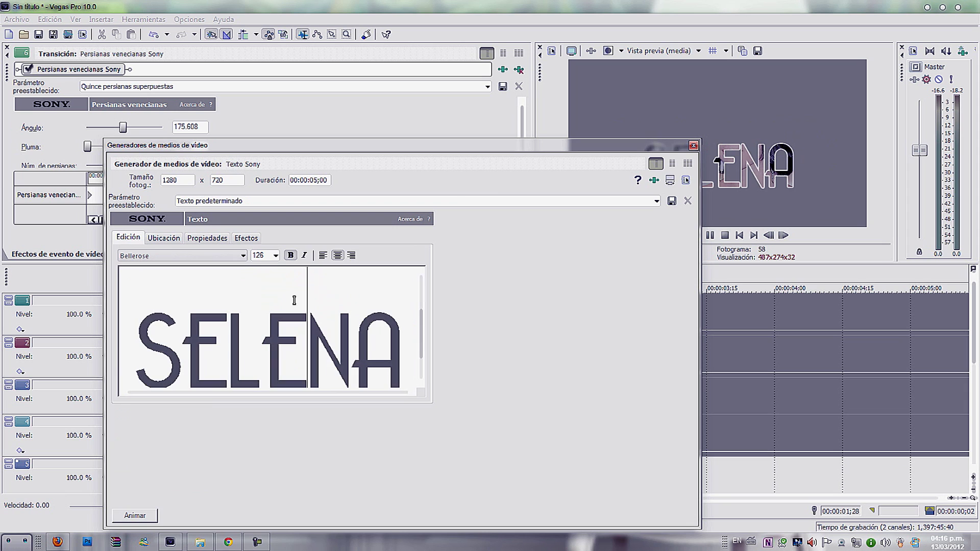
left_click(693, 147)
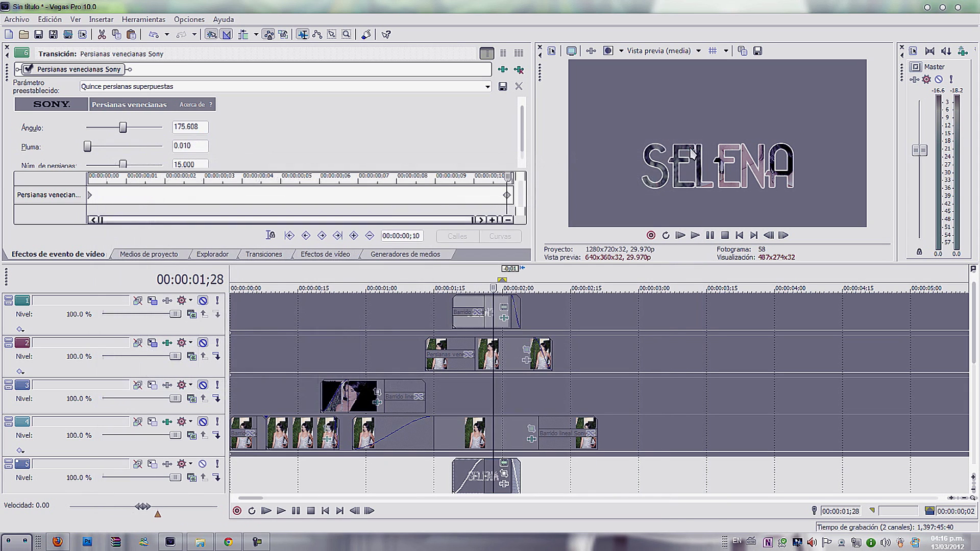
- Lighten the title text's background colour to grey RGB 168, 168, 168
left_click(504, 464)
left_click(251, 239)
left_click(217, 242)
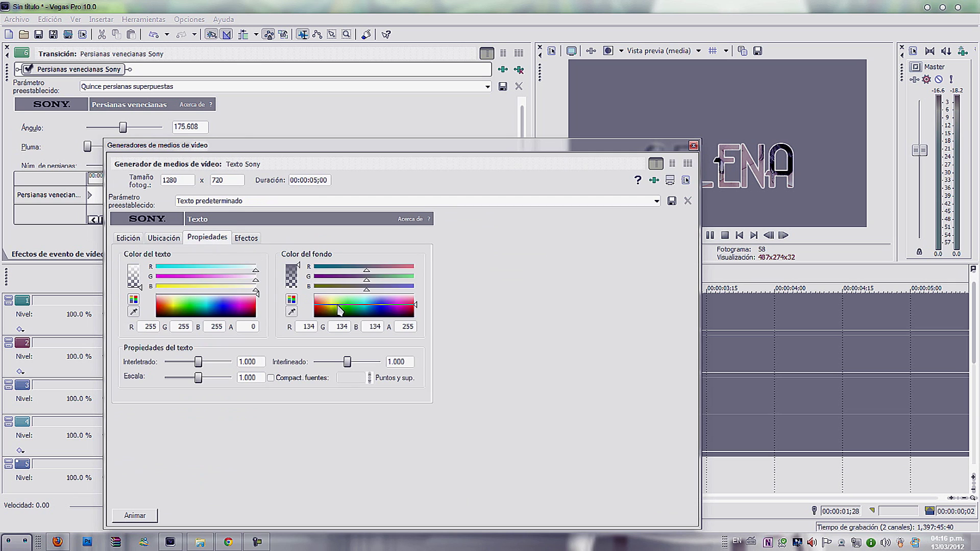
left_click(346, 308)
left_click_drag(345, 307, 347, 309)
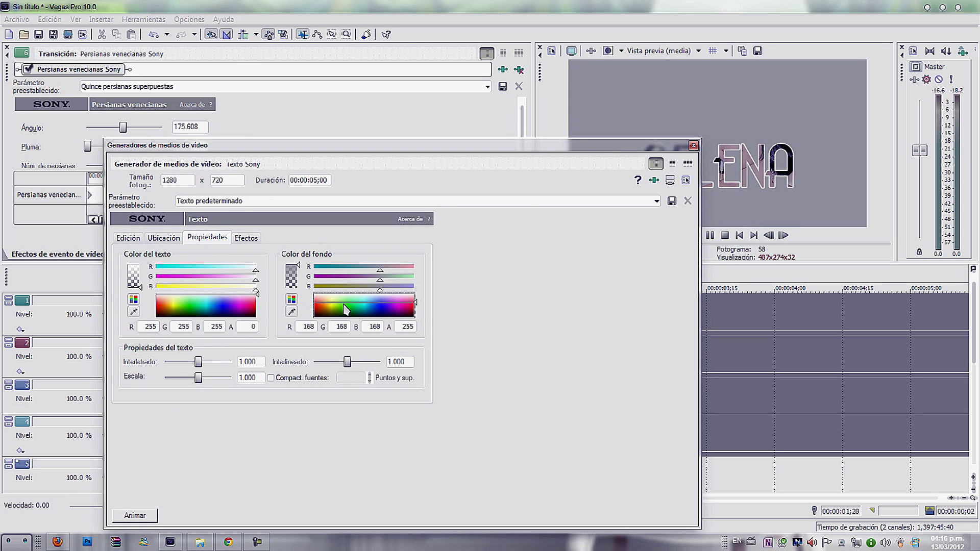
left_click(693, 146)
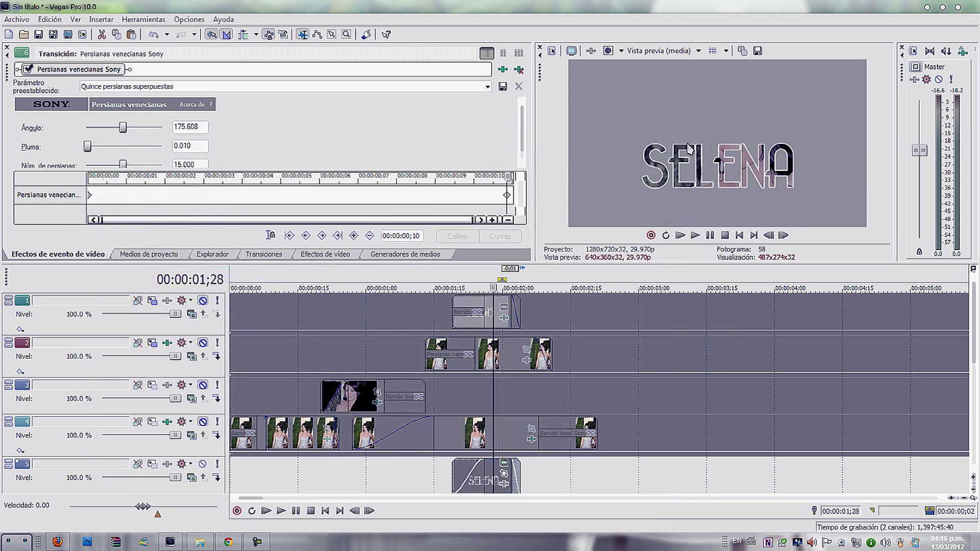
- Apply the Cookie Cutter effect to the text clip with the preset Cuadrado, centro, bordes blancos
left_click(302, 254)
scroll(76, 153, "up", 5)
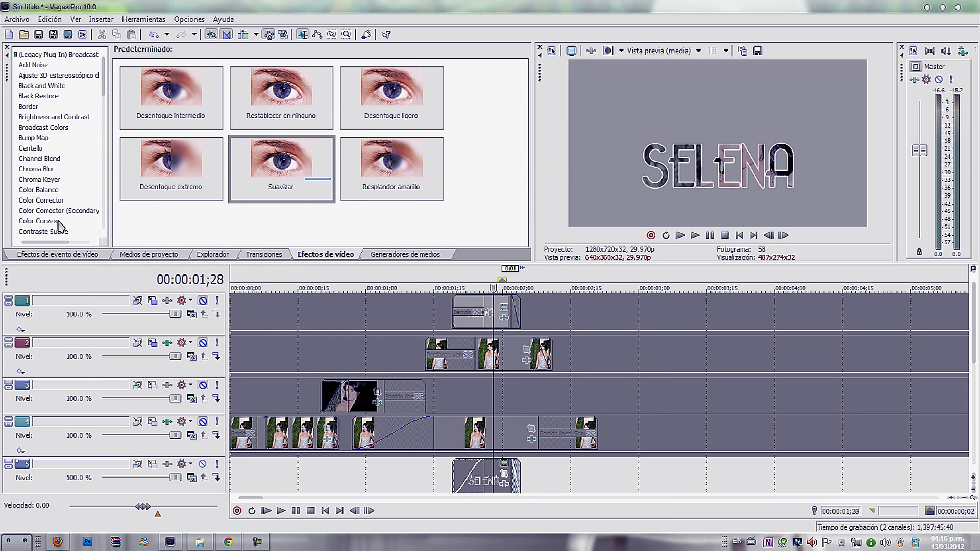
left_click_drag(103, 91, 104, 109)
left_click(55, 174)
left_click_drag(382, 103, 488, 480)
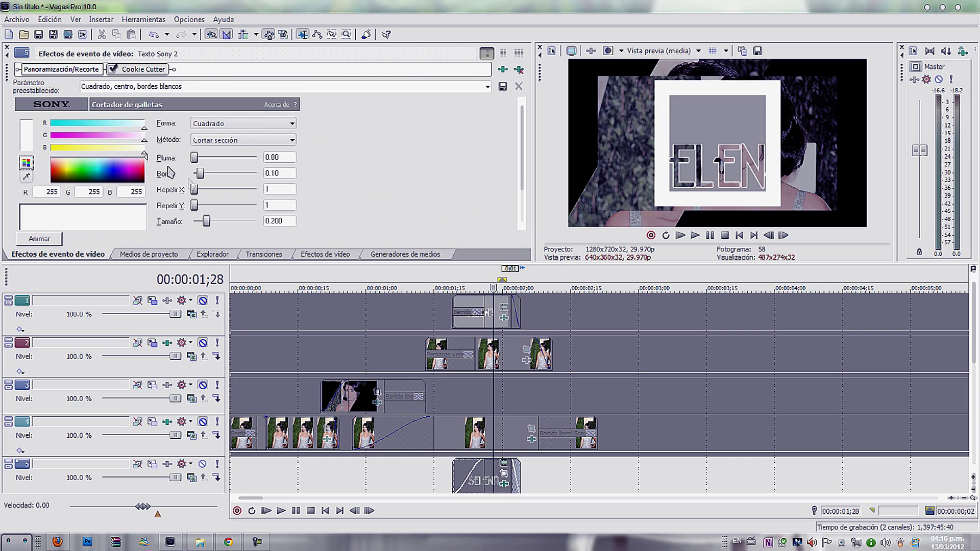
- Set the Cookie Cutter border to 0.00, repeat X to 10, size to 0.140 and centre to X 0.510, Y 0.800
left_click_drag(199, 174, 256, 189)
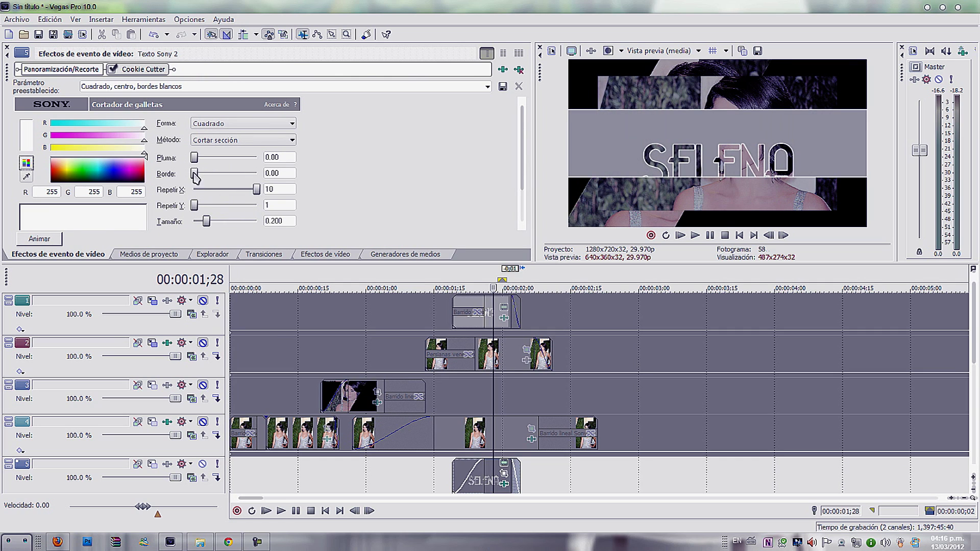
scroll(508, 172, "down", 2)
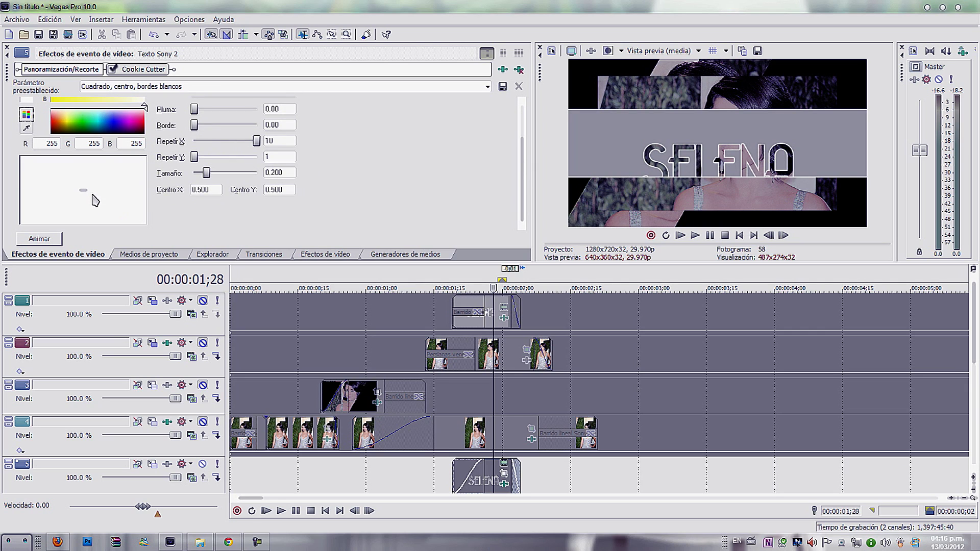
left_click_drag(86, 190, 86, 214)
left_click_drag(207, 176, 205, 176)
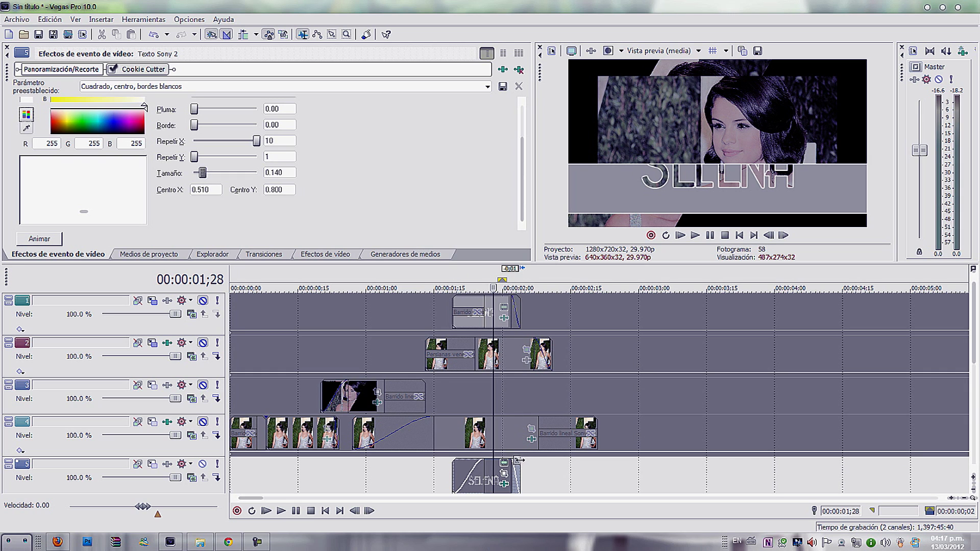
- Move the title text down within its frame so it sits inside the grey band
left_click(504, 465)
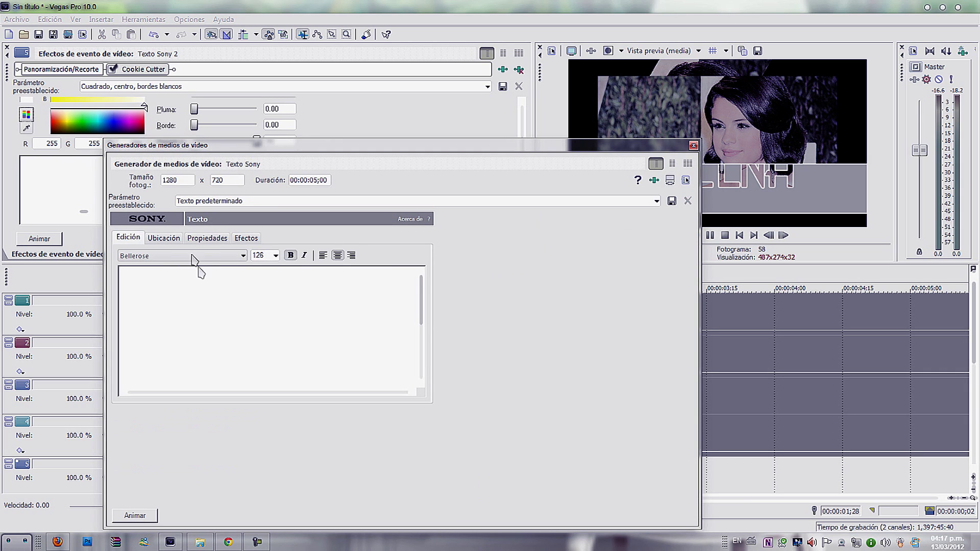
left_click(165, 238)
left_click_drag(211, 342, 211, 352)
left_click(693, 146)
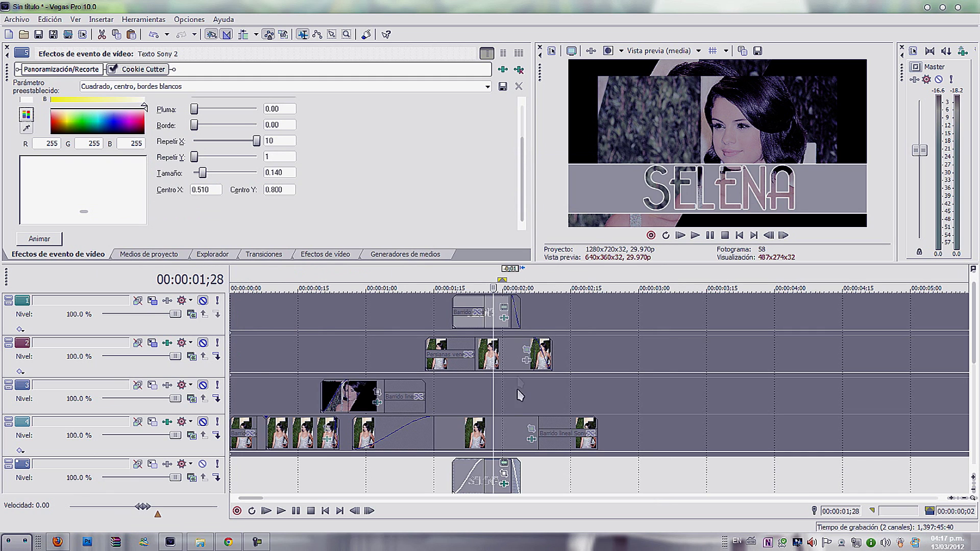
left_click(504, 463)
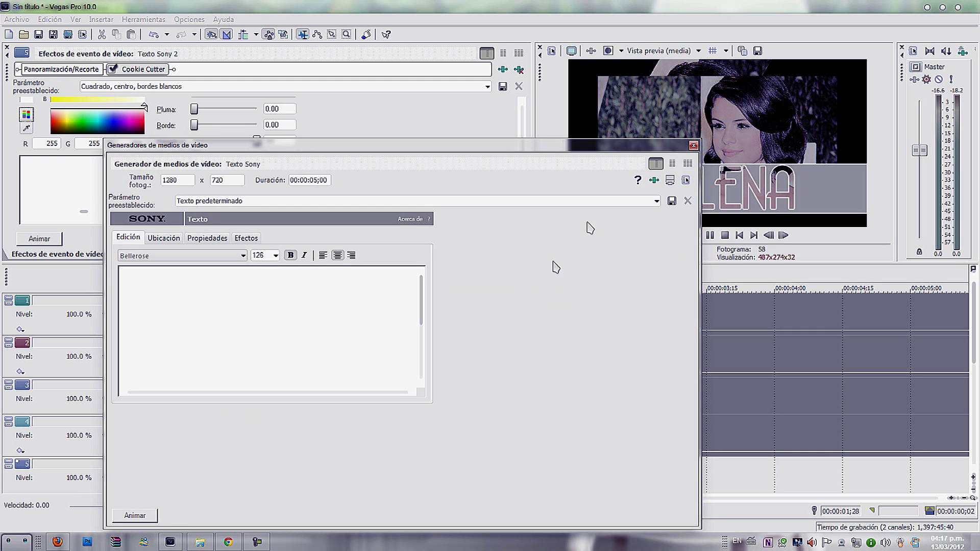
left_click(694, 145)
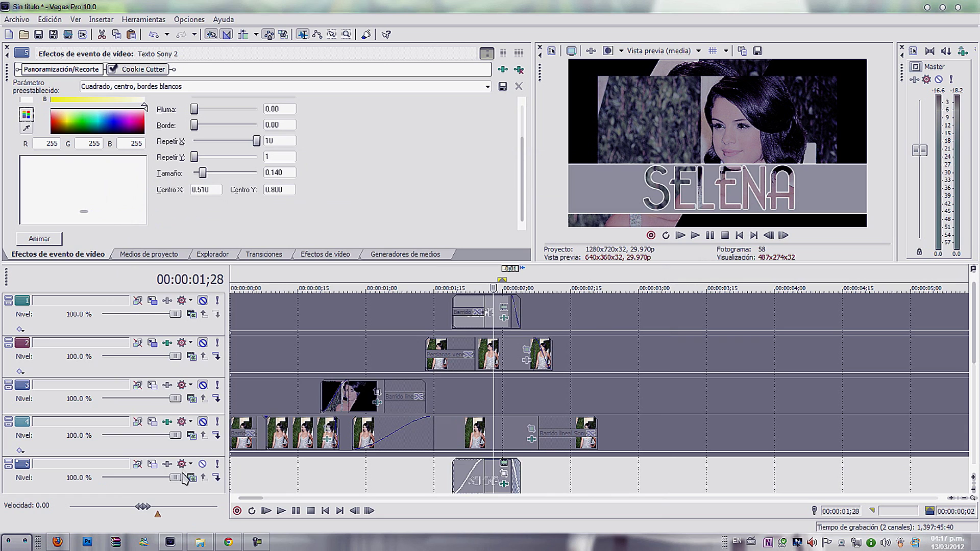
- Use track motion on track 5 to rotate it 12.2 degrees, enlarge it to 1,556.80 by 875.70, and position it at X 77.51, Y 159.09
left_click(153, 464)
left_click_drag(356, 282, 398, 258)
left_click_drag(422, 339, 438, 354)
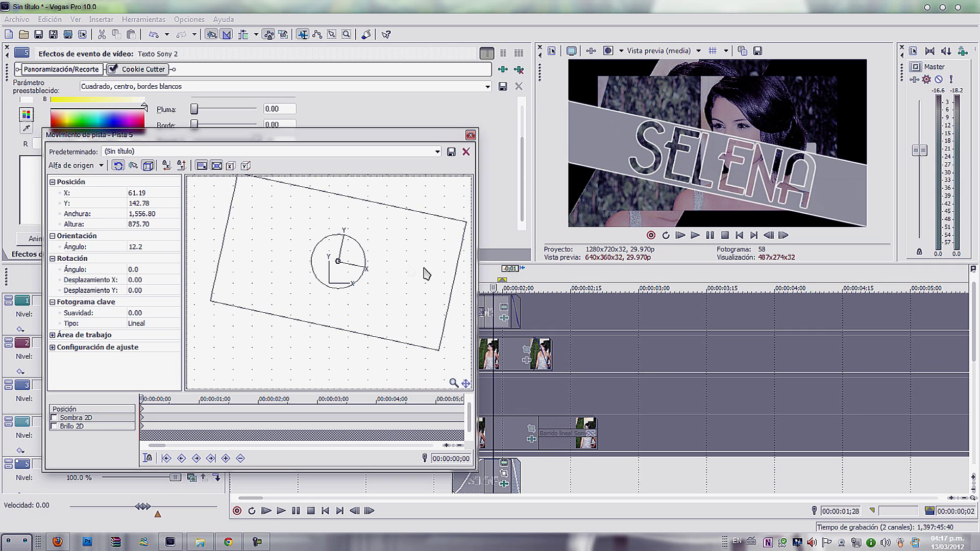
left_click_drag(404, 225, 409, 217)
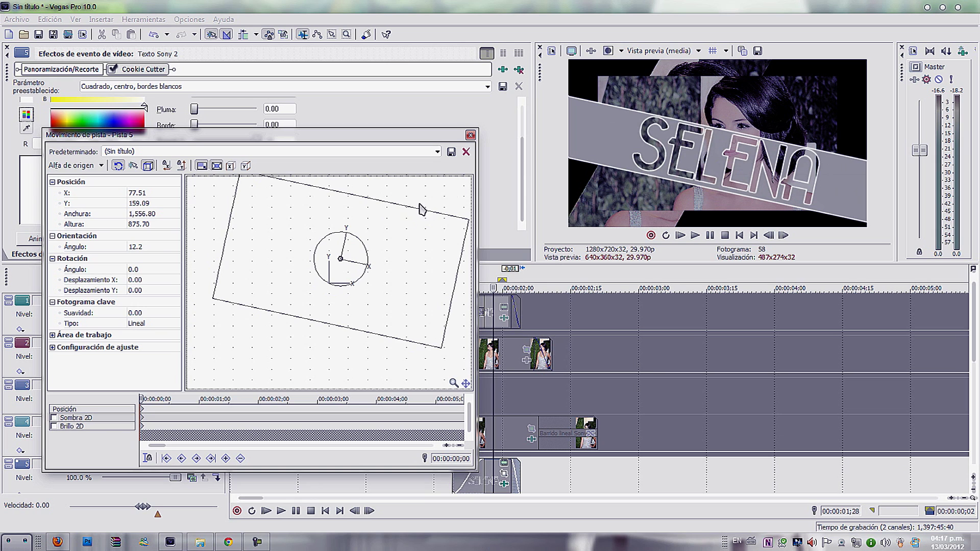
left_click(469, 135)
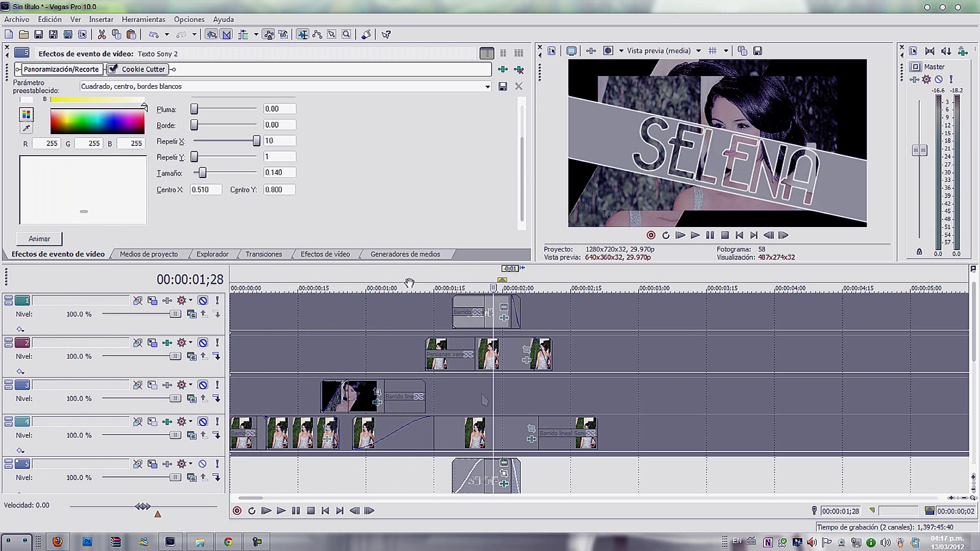
- Apply the linear wipe preset Arriba-izquierda, diagonal, borde suave to the start of the text clip and preview it
left_click(286, 256)
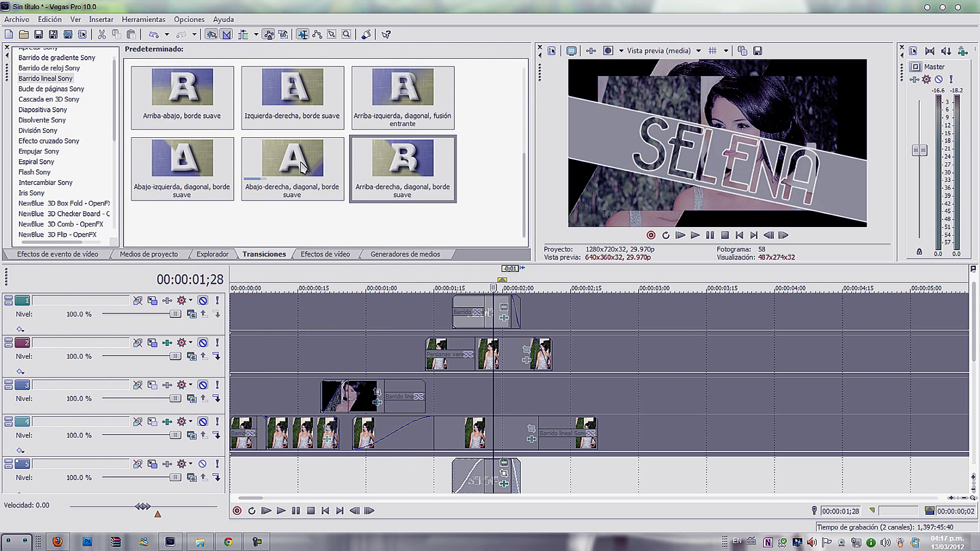
left_click_drag(523, 197, 530, 82)
left_click_drag(183, 89, 467, 476)
left_click(466, 476)
left_click_drag(453, 442, 478, 445)
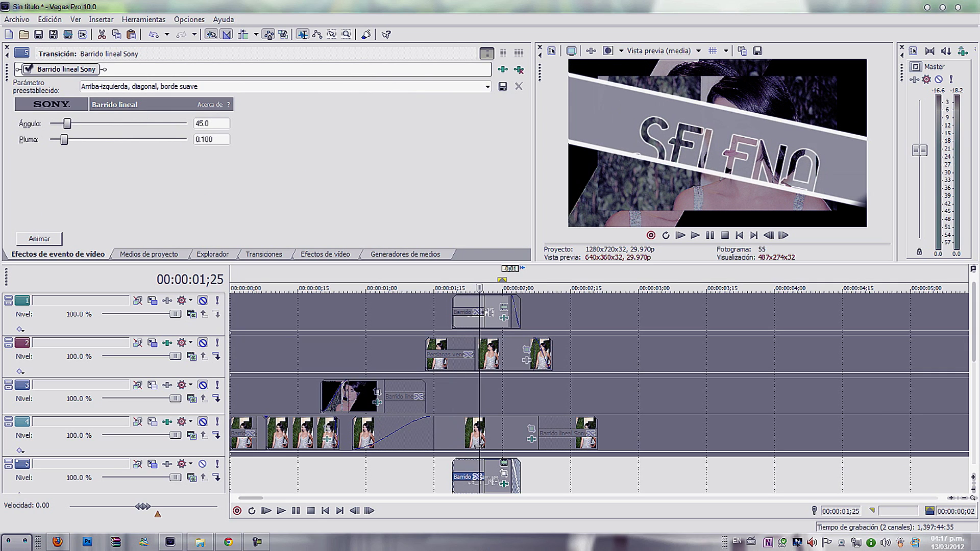
- Remove the keyframe animation from the Cookie Cutter effect on track 5's text clip
left_click(505, 484)
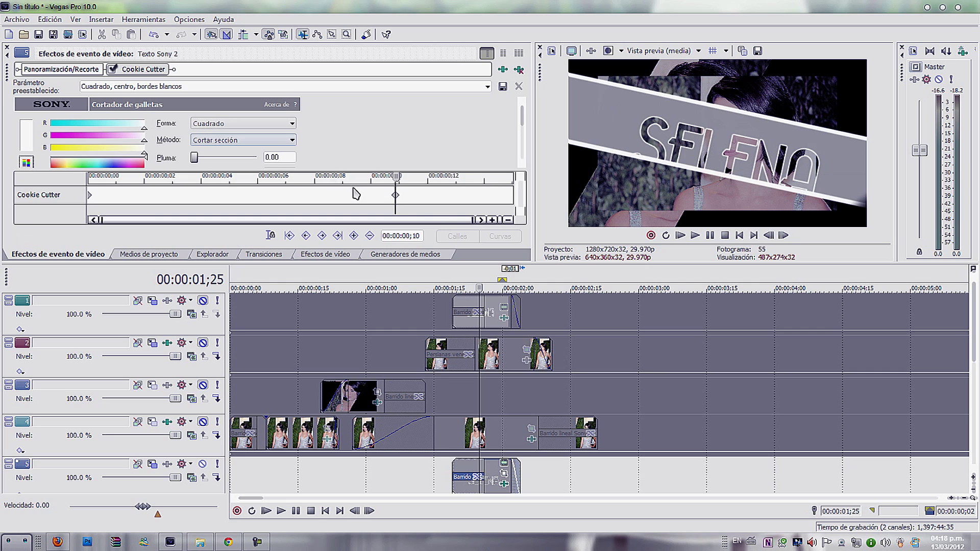
left_click(92, 198)
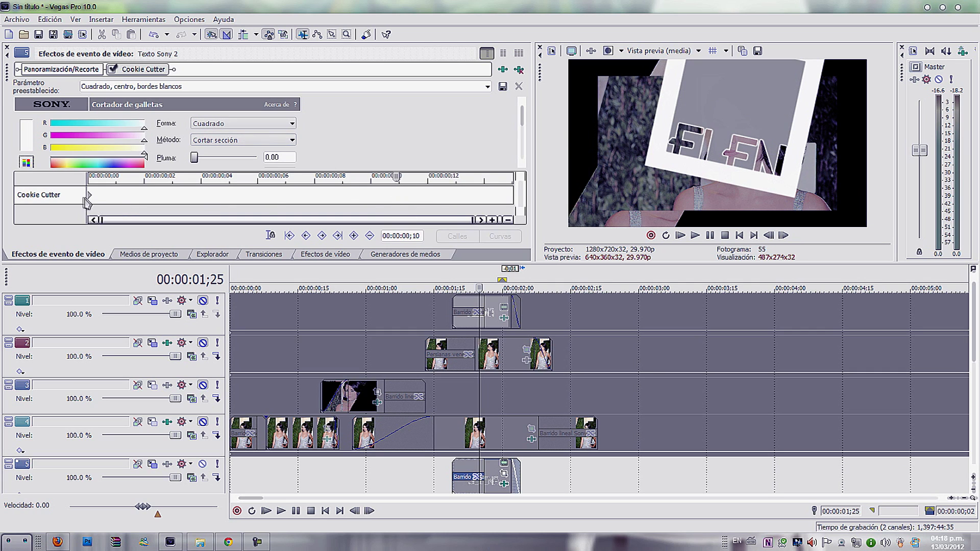
key("Delete")
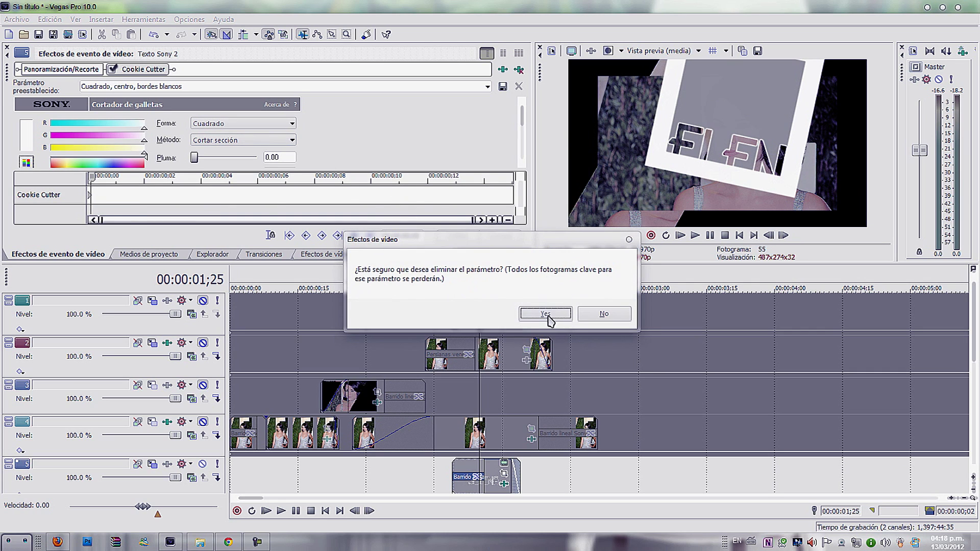
left_click(545, 314)
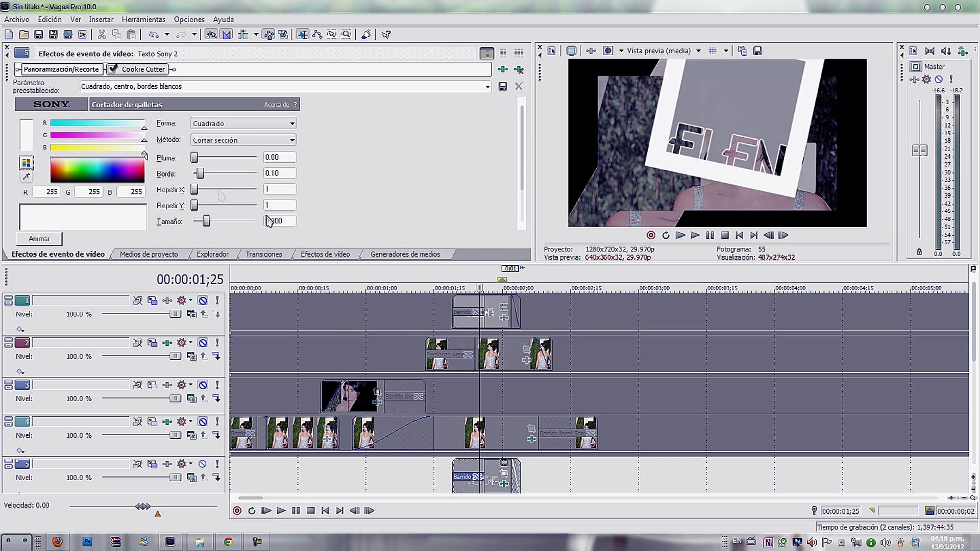
- Set the Cookie Cutter border to 0.00, repeat X to 10, size to 0.140 and centre to X 0.533, Y 0.757
left_click_drag(200, 178, 416, 197)
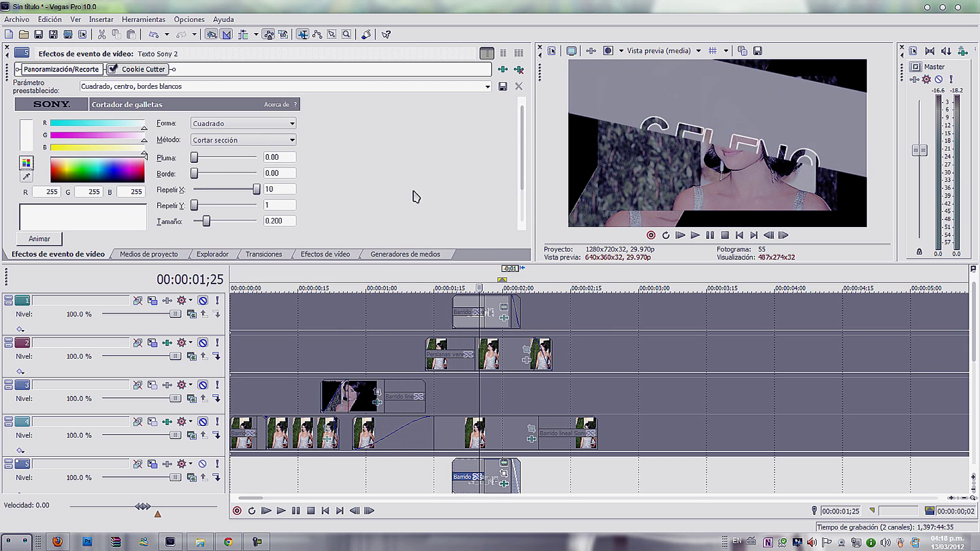
left_click_drag(525, 145, 525, 180)
left_click_drag(84, 192, 88, 208)
left_click_drag(209, 176, 205, 177)
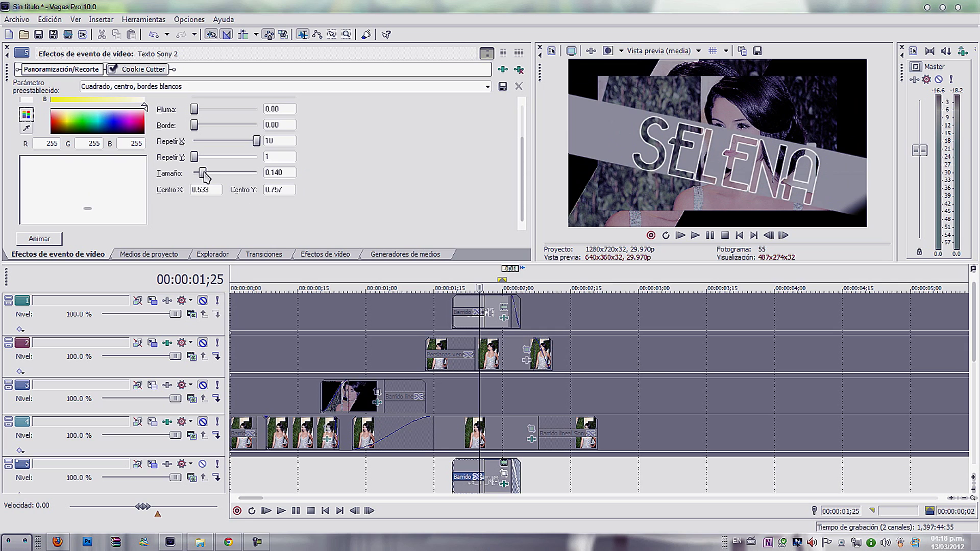
- Set the text clip's opening linear wipe to an angle of 38.9 and a feather of 0.058, and preview it
mouse_move(480, 450)
left_mouse_down()
mouse_move(453, 450)
mouse_move(488, 452)
mouse_move(476, 454)
left_mouse_up()
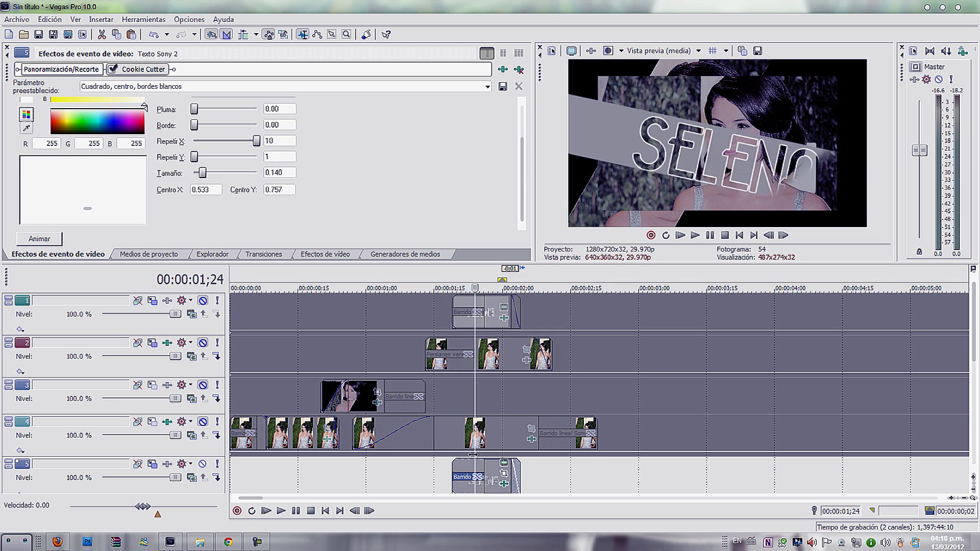
left_click(478, 477)
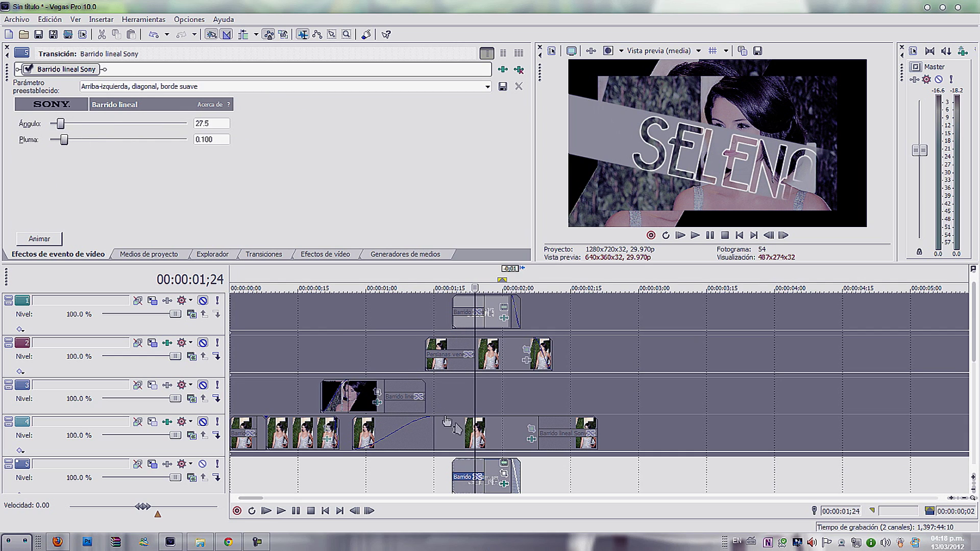
left_click_drag(475, 442, 466, 442)
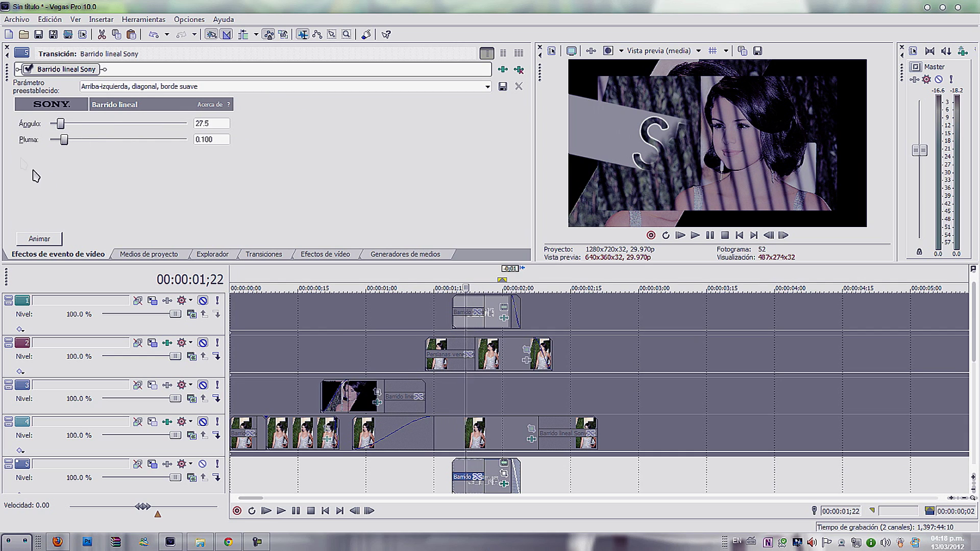
left_click_drag(63, 125, 68, 126)
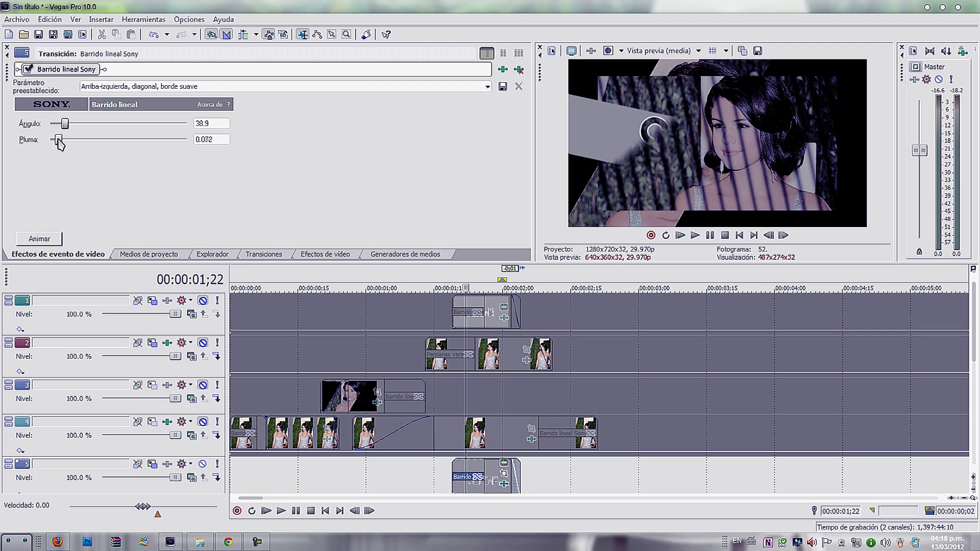
left_click(449, 475)
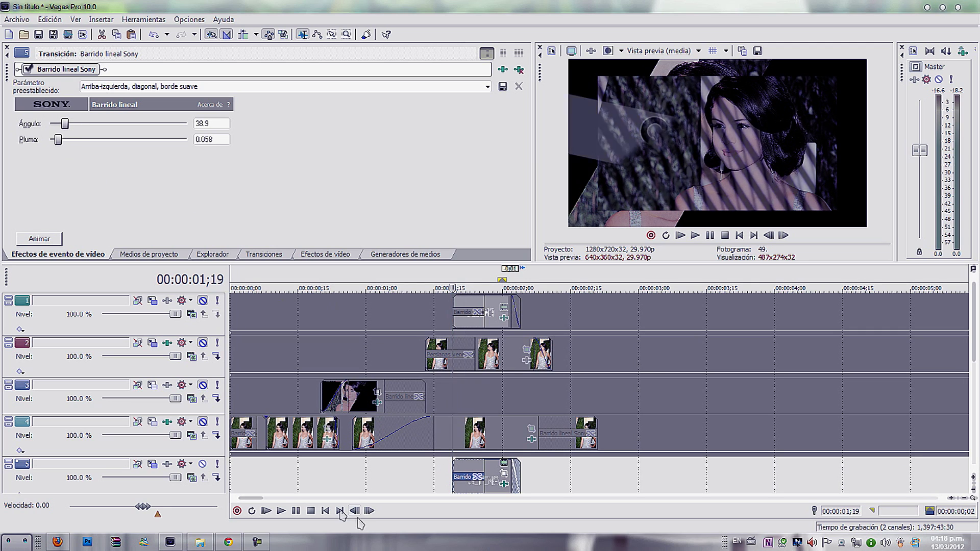
left_click(295, 513)
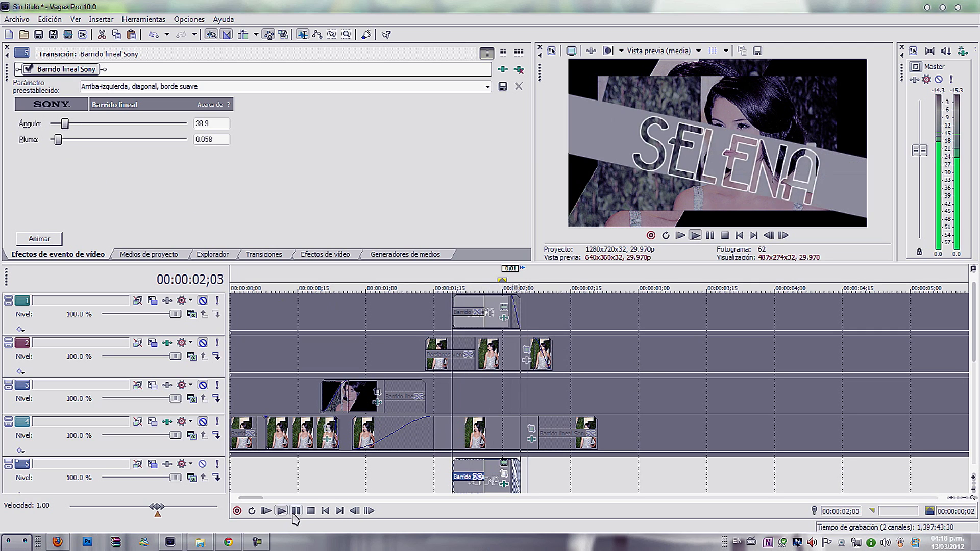
- Set the angle of the text clip's opening linear wipe to 17.8 and play it back
left_click(452, 464)
left_click_drag(452, 439, 474, 438)
left_click_drag(65, 123, 69, 122)
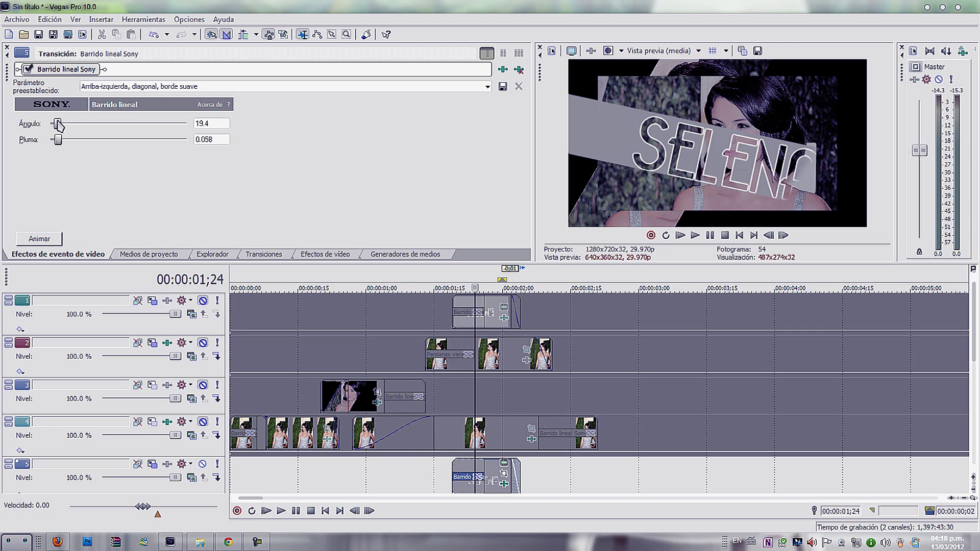
left_click(455, 475)
key("space")
left_click(296, 511)
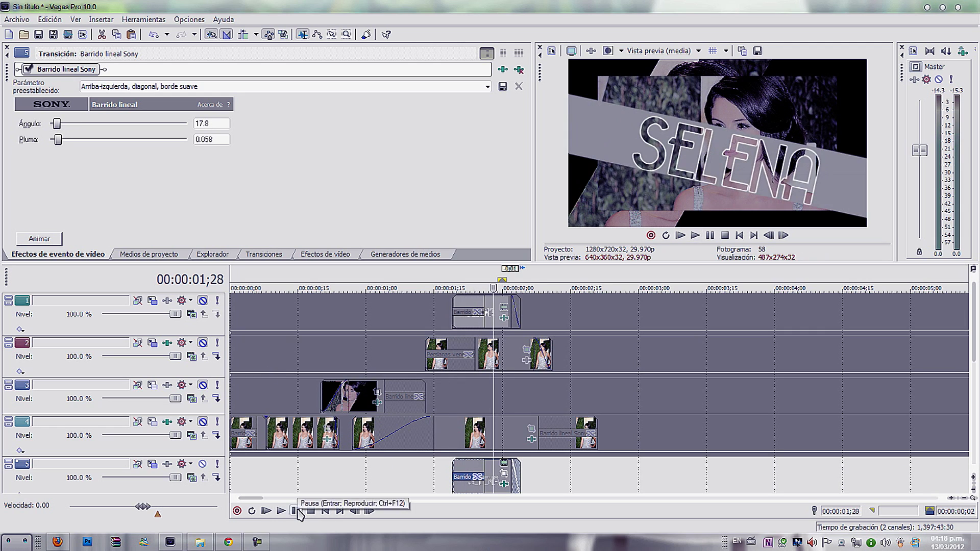
left_click(296, 511)
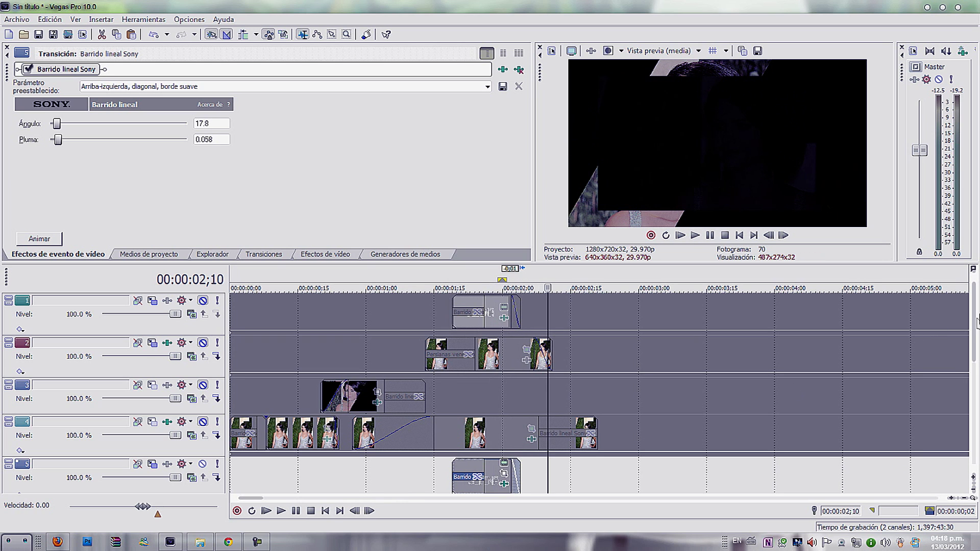
- Set the angle of the linear wipe at the end of track 8's image clip to 210.8 and preview the transition
left_click(968, 343)
left_click_drag(975, 346, 975, 396)
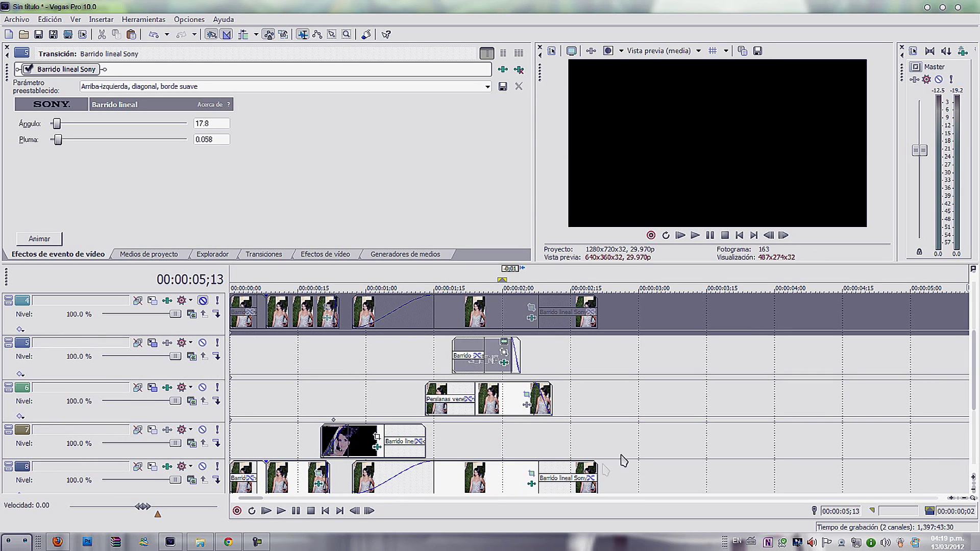
left_click(521, 448)
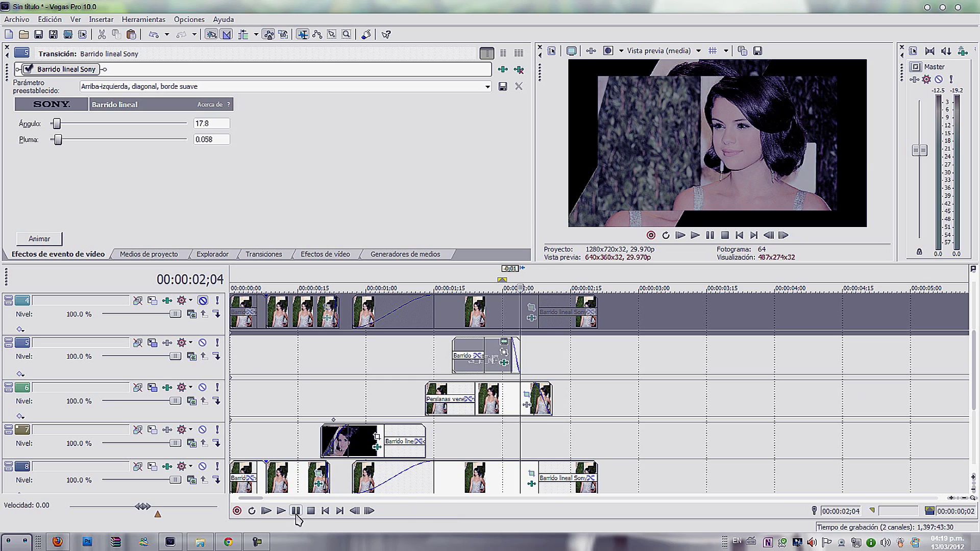
key("space")
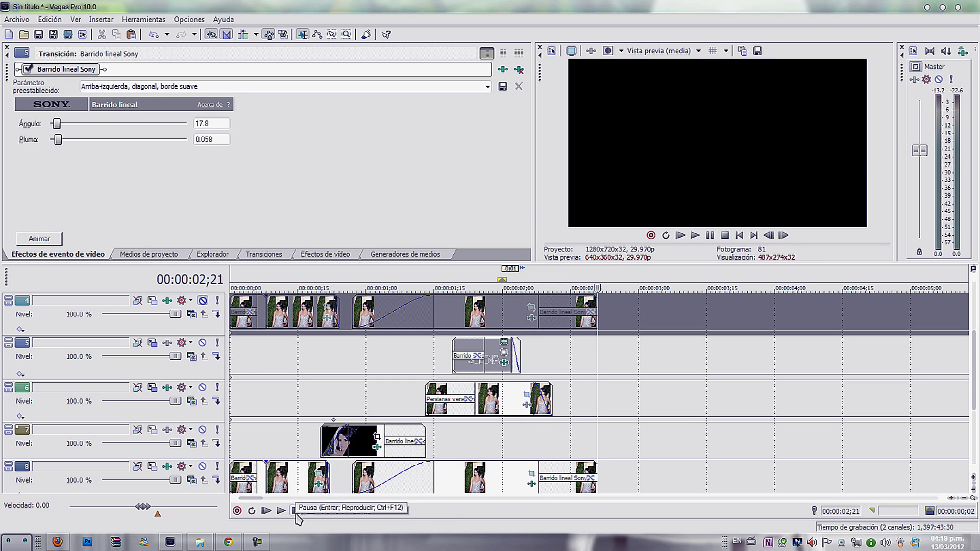
left_click(567, 486)
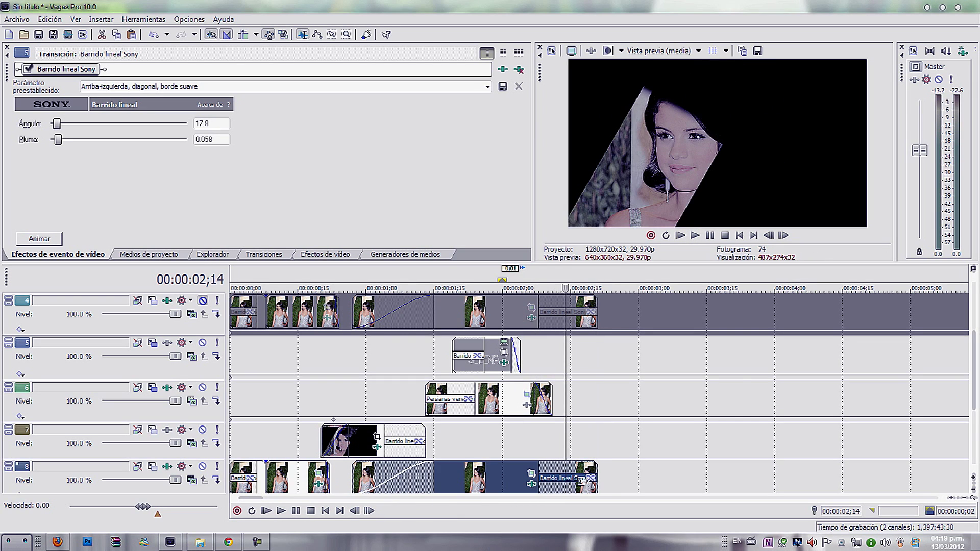
left_click_drag(94, 124, 125, 128)
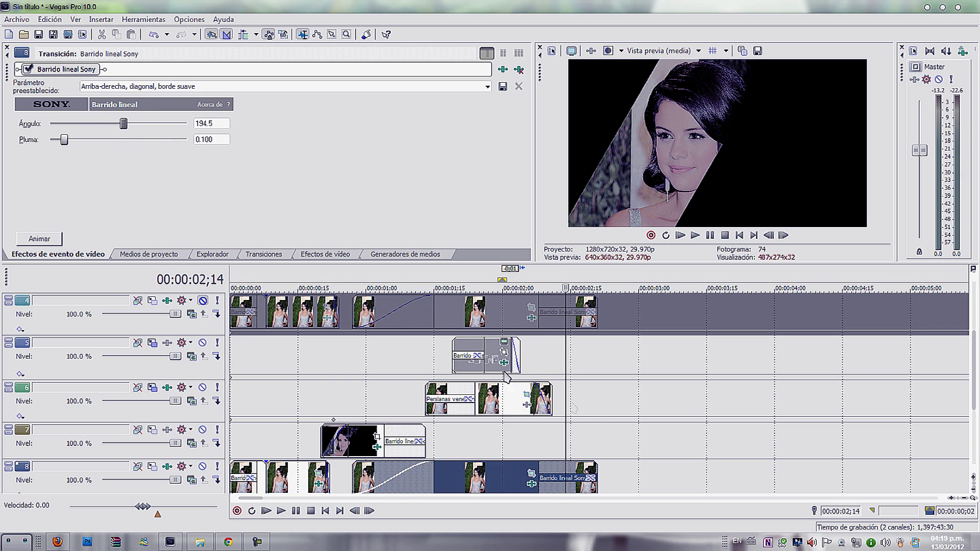
left_click_drag(566, 427, 576, 426)
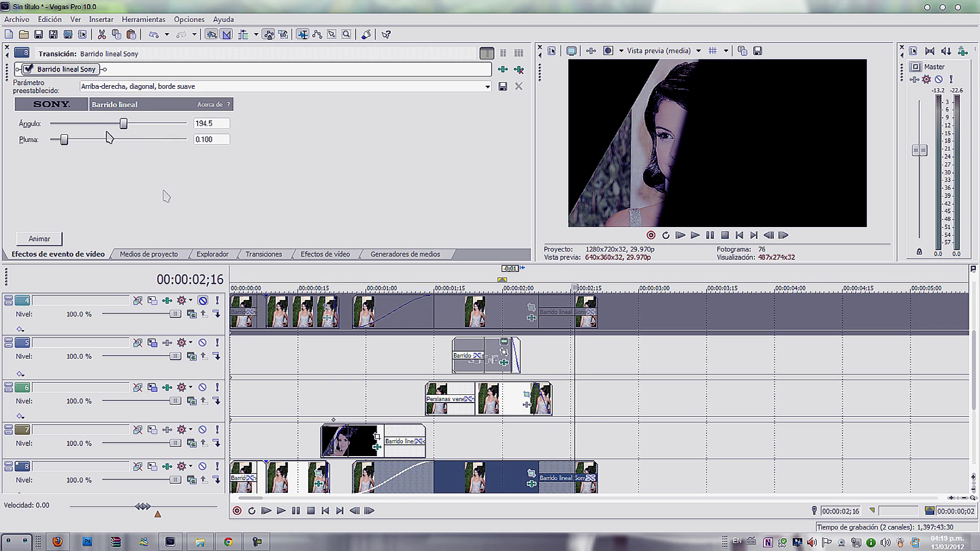
left_click_drag(126, 127, 131, 128)
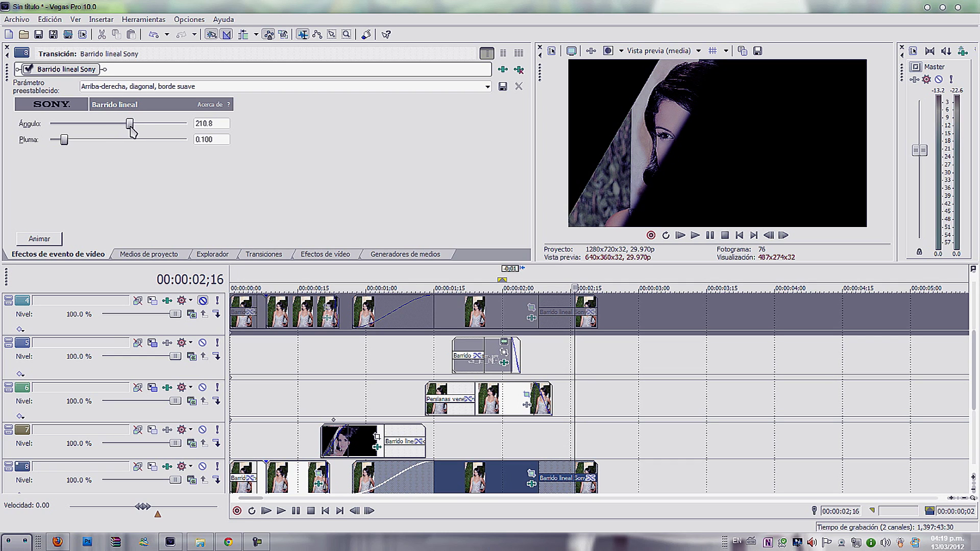
left_click(542, 453)
left_click(298, 512)
left_click(298, 512)
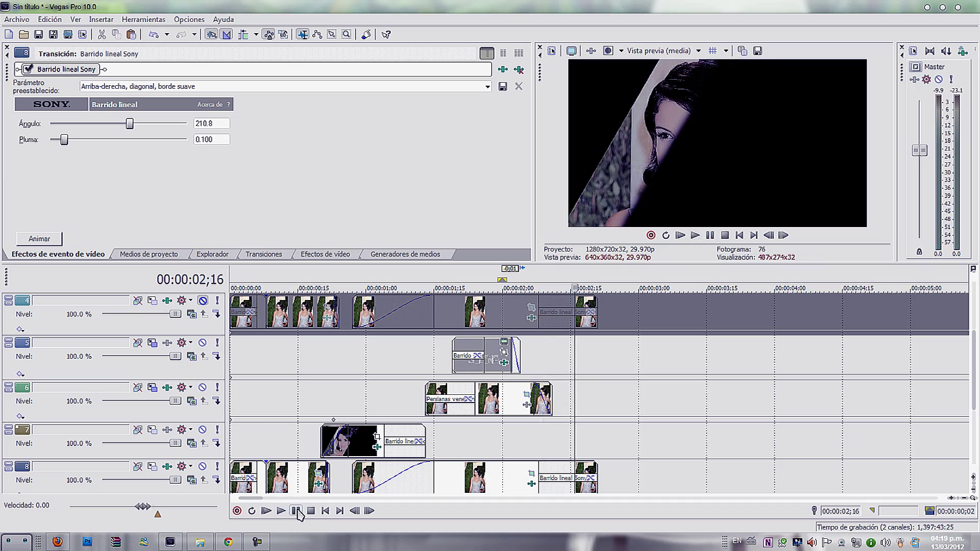